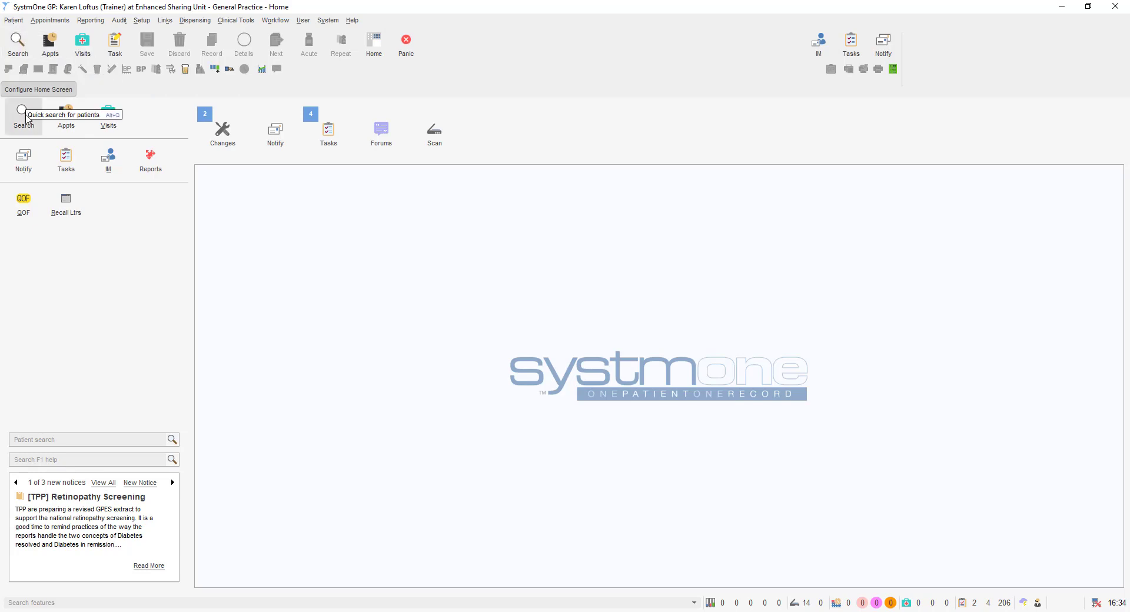
Open the Quick Patient Search dialog from the Home screen's Search icon.
{"action": "left_click", "coordinate": [23, 115]}
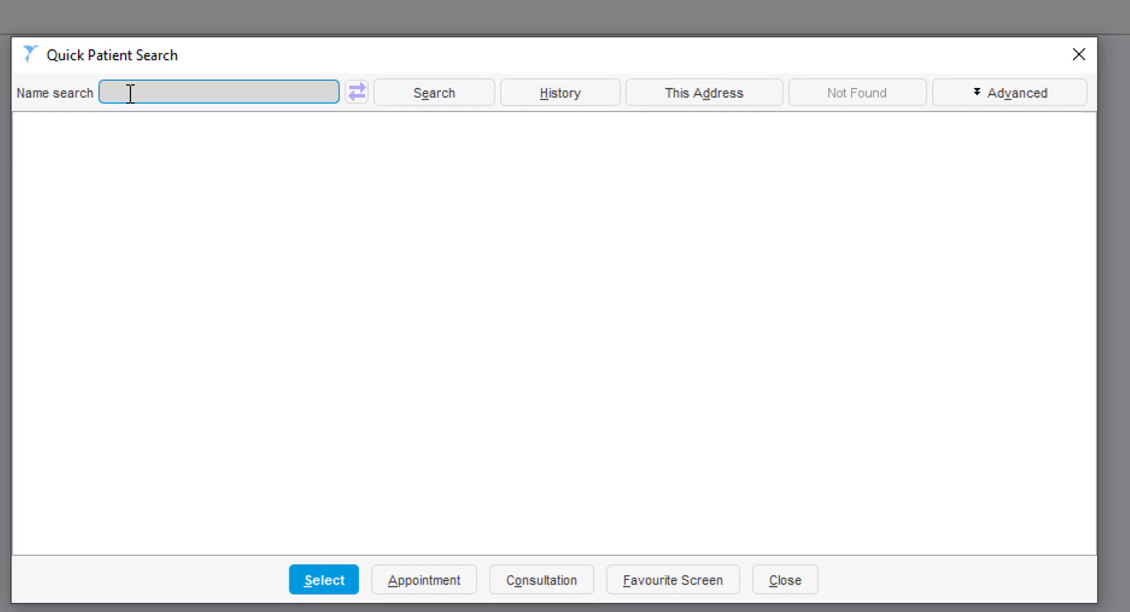
{"action": "type", "text": "c lincs"}
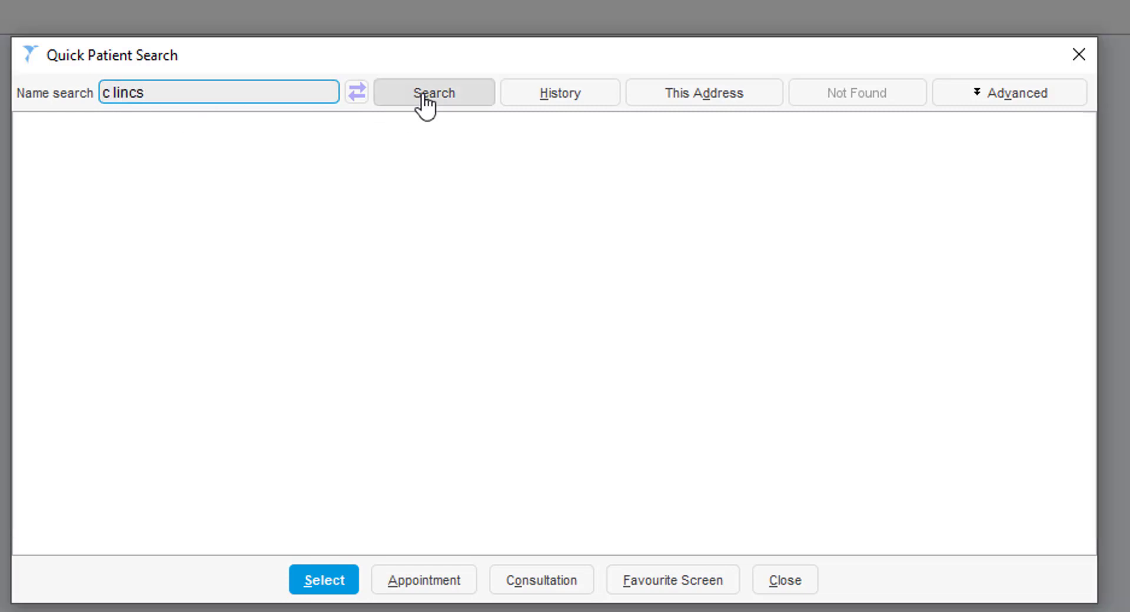
{"action": "left_click", "coordinate": [425, 102]}
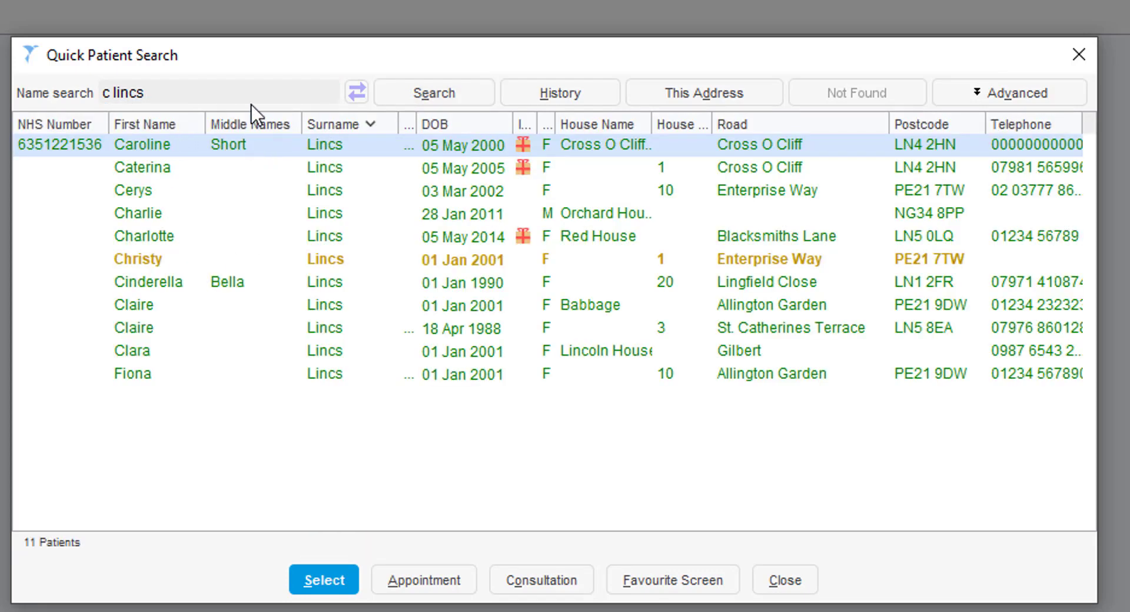
{"action": "left_click", "coordinate": [217, 191]}
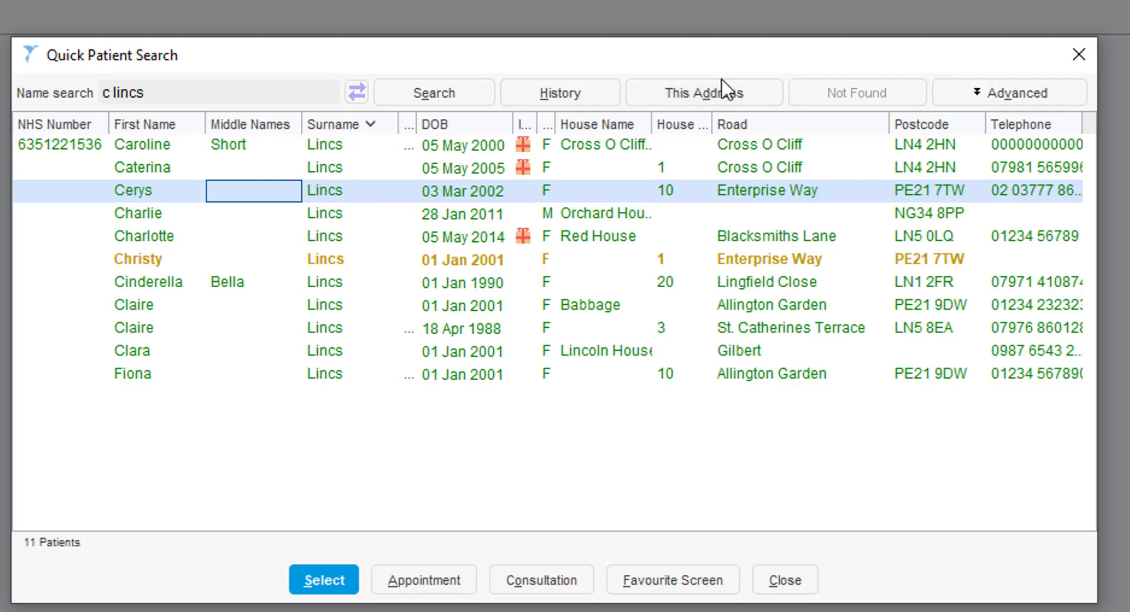
List patients at the same address, rerun the name search, then show recently viewed patients.
{"action": "left_click", "coordinate": [726, 98]}
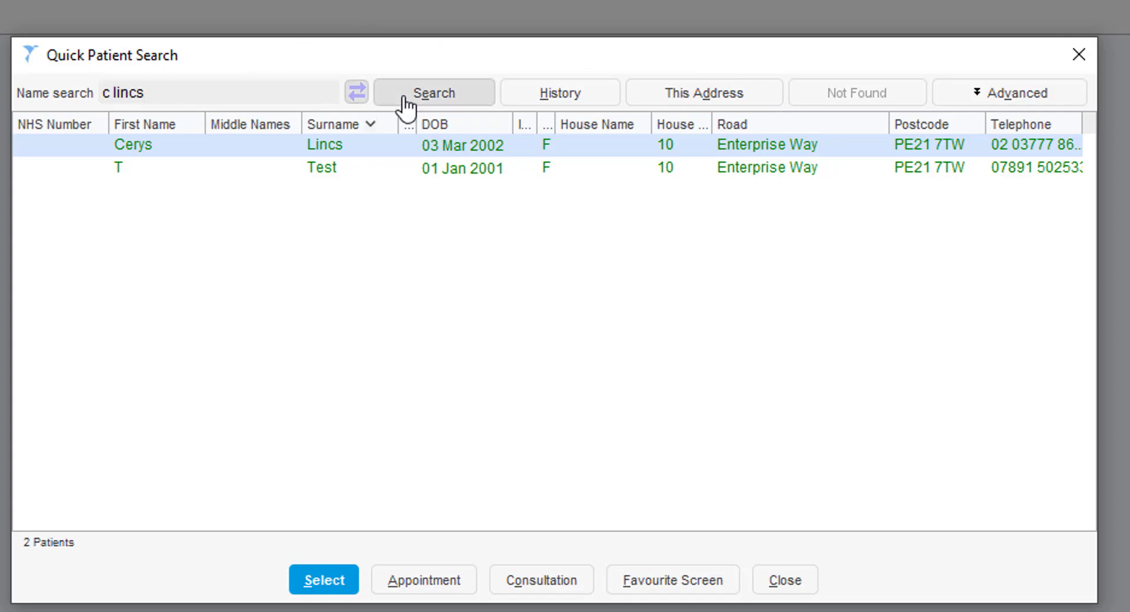
{"action": "left_click", "coordinate": [425, 97]}
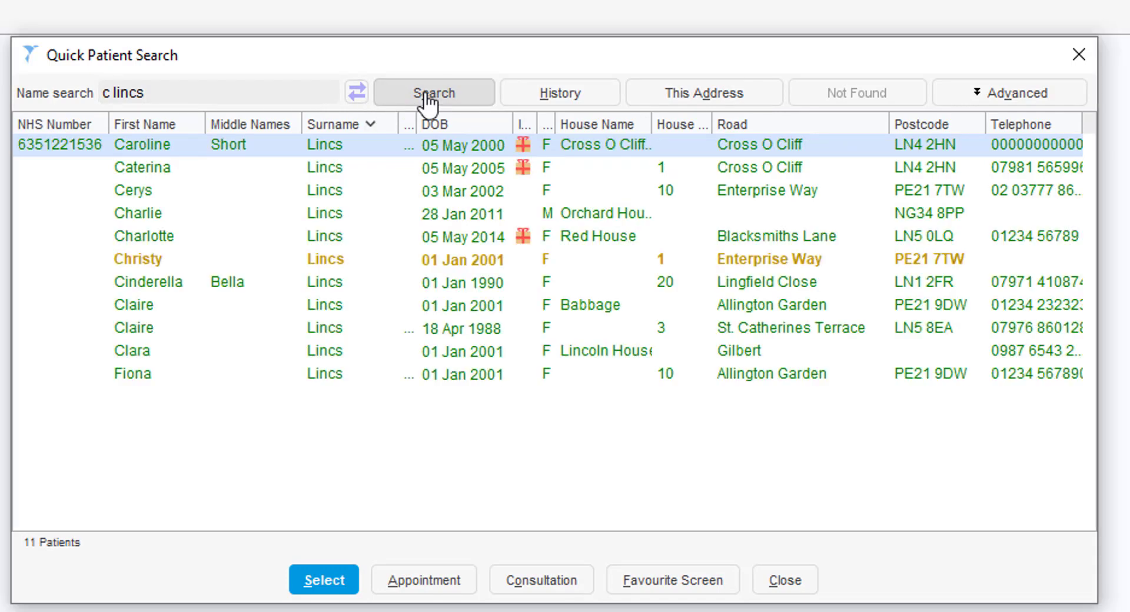
{"action": "left_click", "coordinate": [580, 98]}
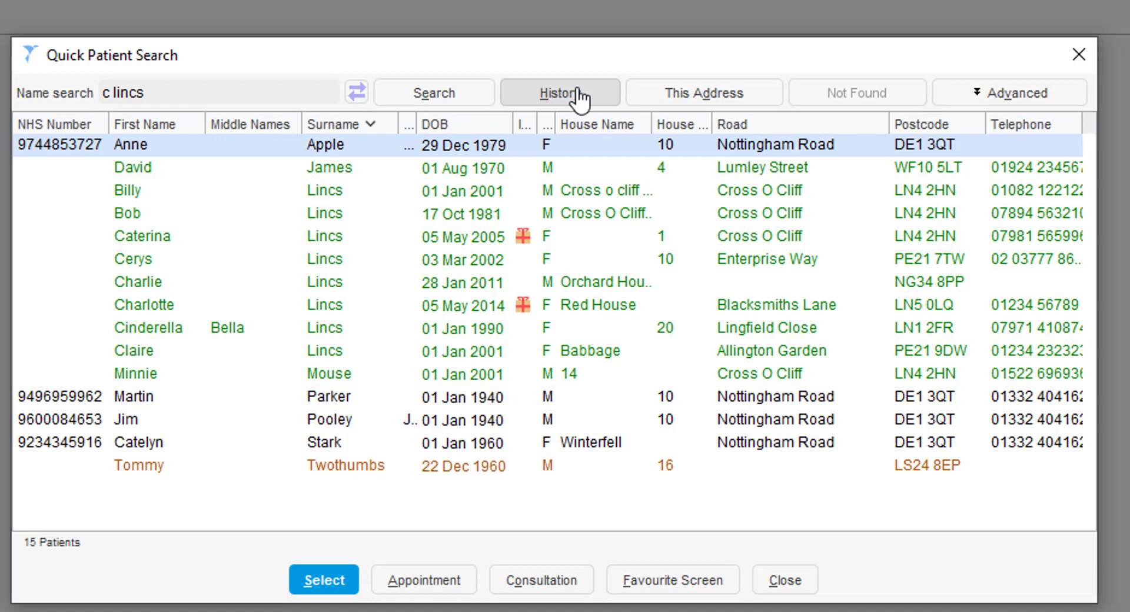
Expand Advanced options, toggling the deducted, test-patient and Date of birth filters on and off.
{"action": "left_click", "coordinate": [1001, 103]}
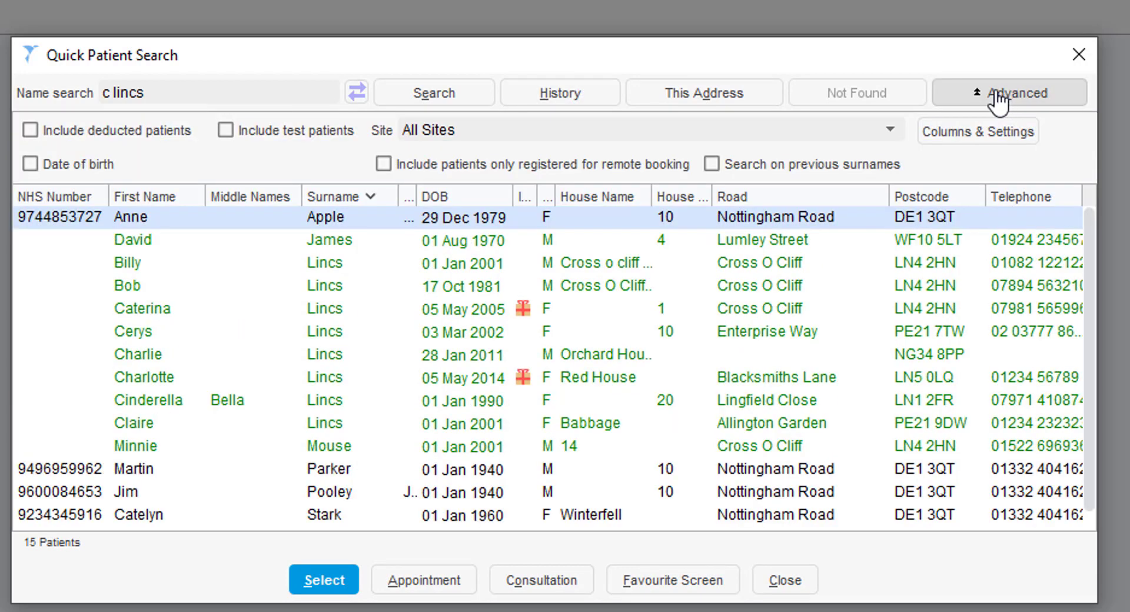
{"action": "left_click", "coordinate": [31, 130]}
{"action": "left_click", "coordinate": [33, 133]}
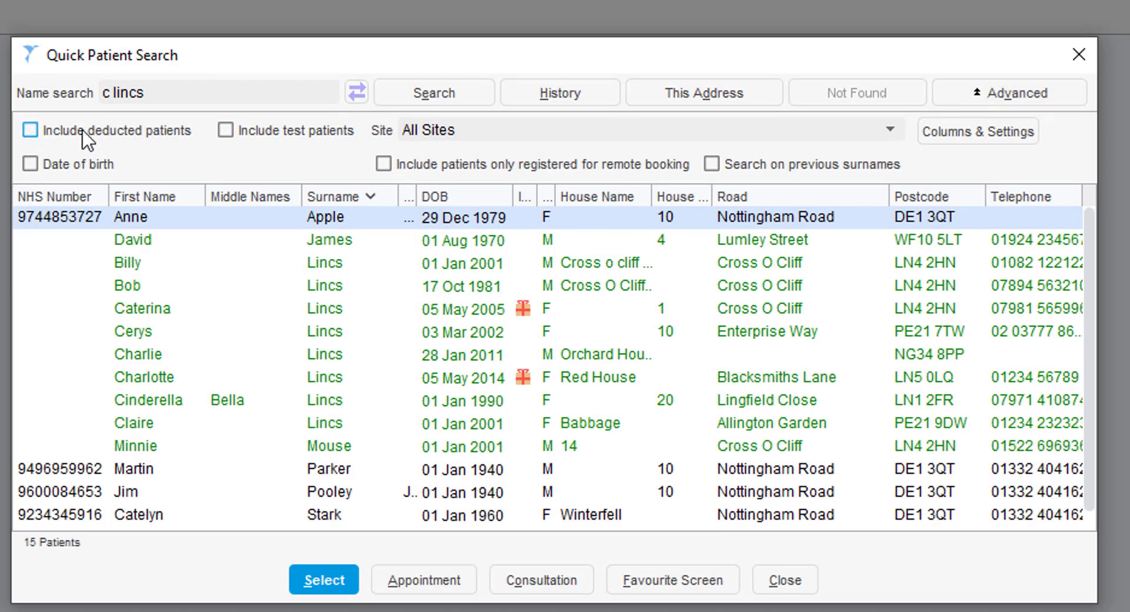
{"action": "left_click", "coordinate": [271, 132]}
{"action": "left_click", "coordinate": [226, 131]}
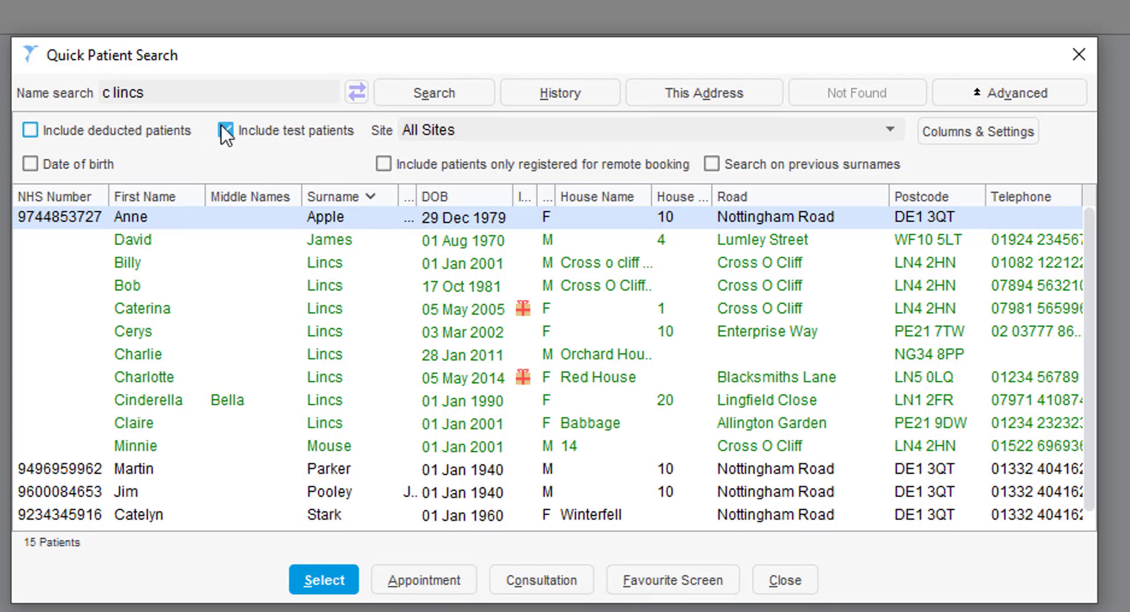
{"action": "left_click", "coordinate": [39, 166]}
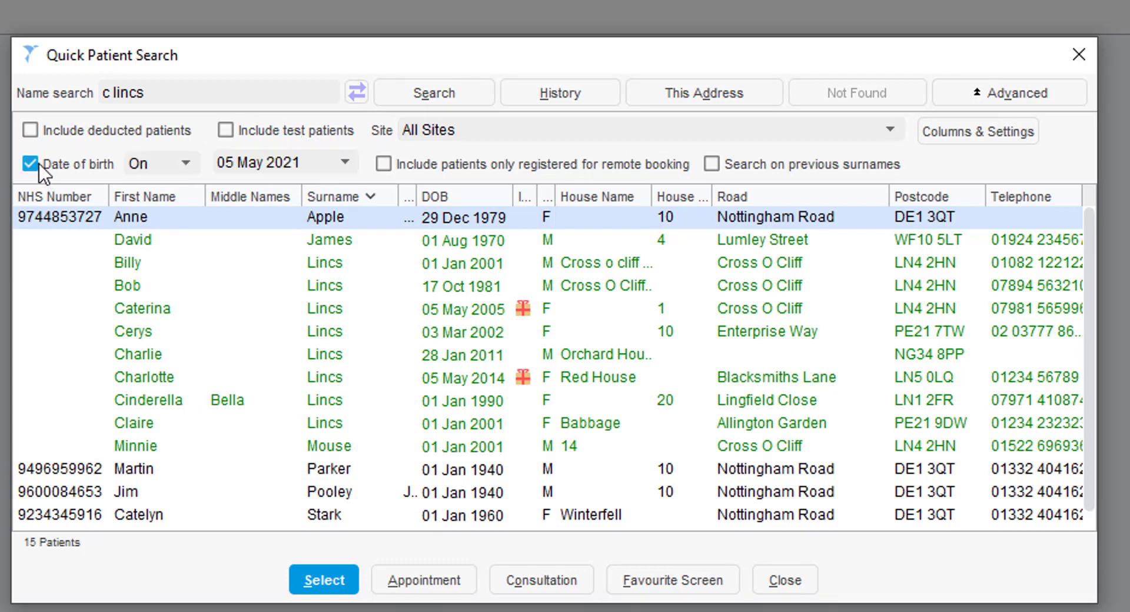
{"action": "left_click", "coordinate": [39, 168]}
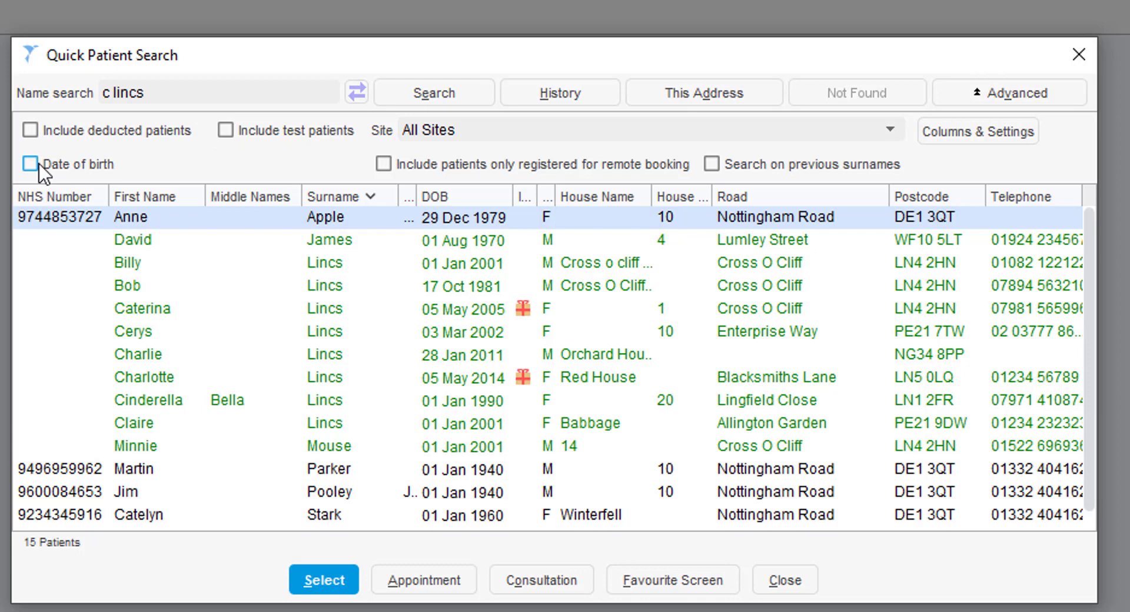
Replace the Name search text with 03/03/2002.
{"action": "left_click", "coordinate": [210, 90]}
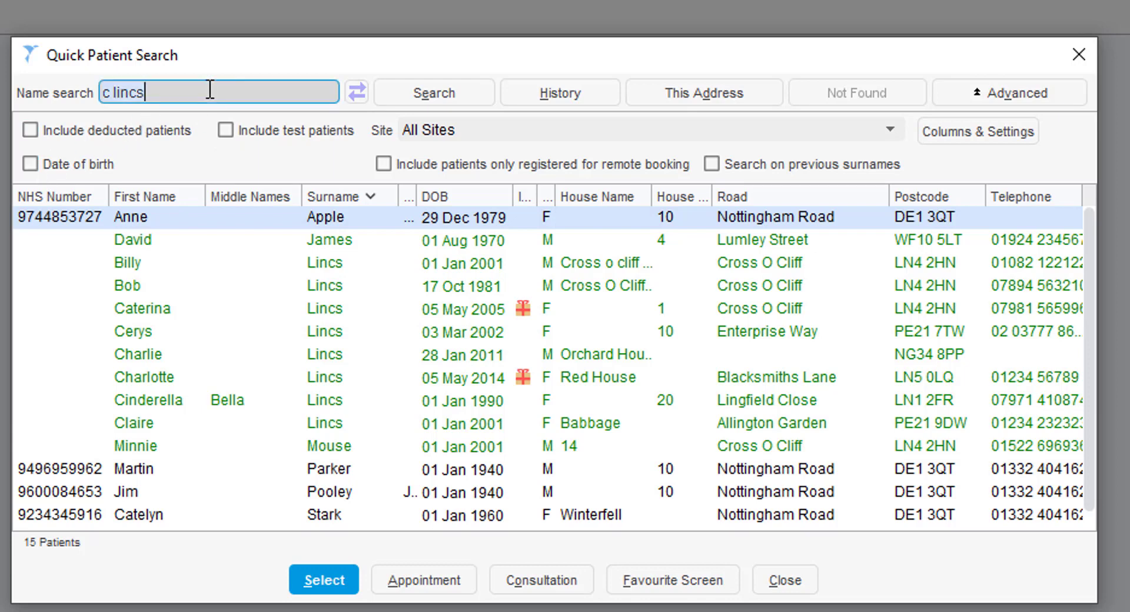
{"action": "key", "text": "ctrl+a"}
{"action": "type", "text": "03/03/2002"}
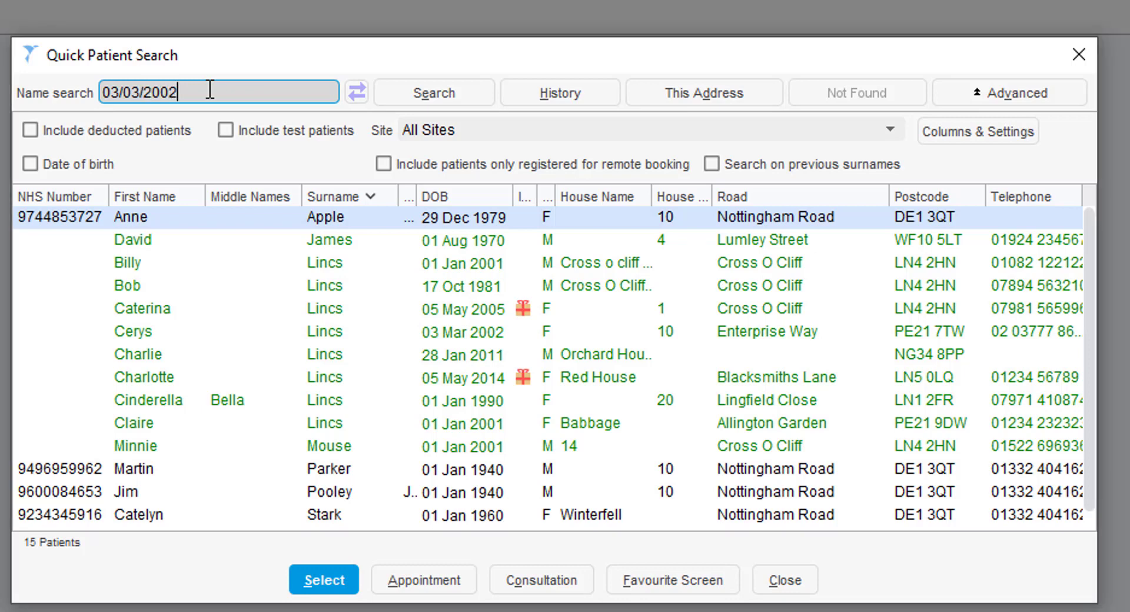
{"action": "left_click", "coordinate": [405, 83]}
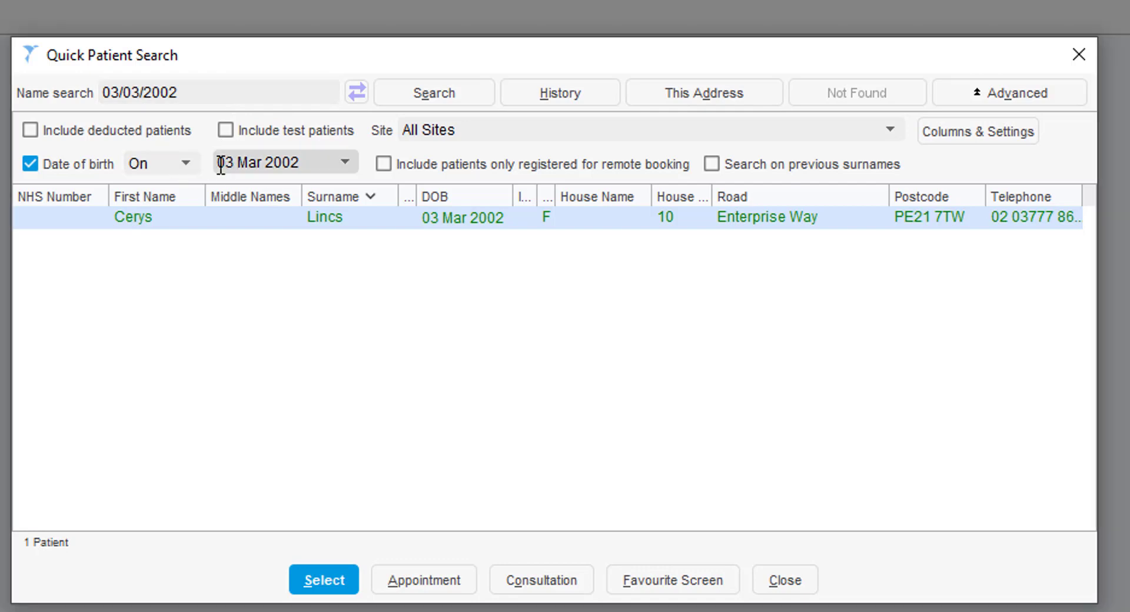
{"action": "left_click", "coordinate": [64, 165]}
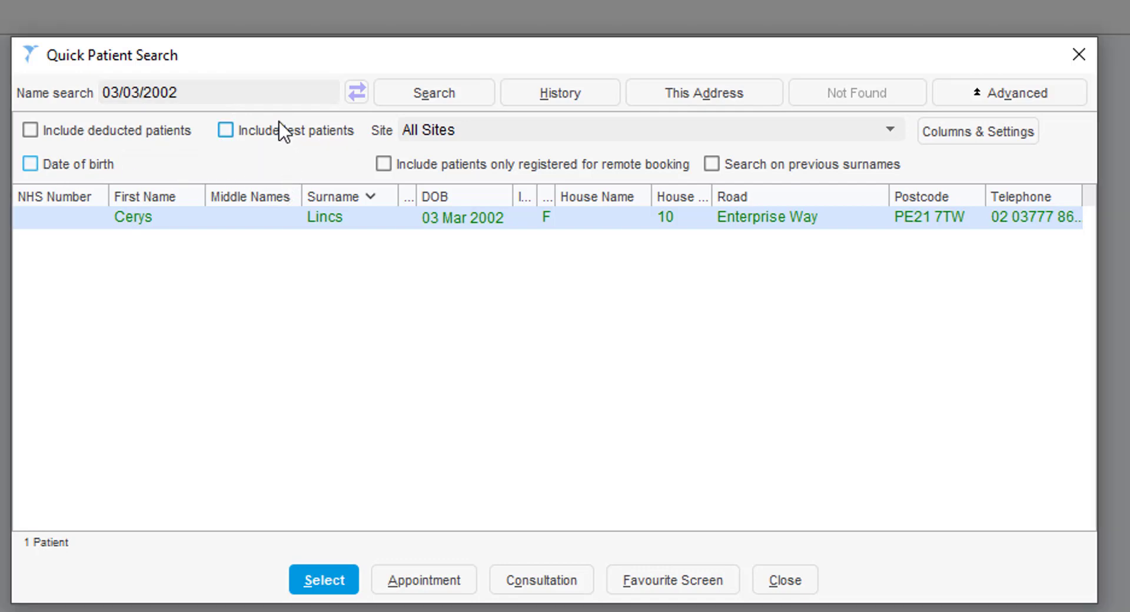
{"action": "left_click", "coordinate": [267, 93]}
{"action": "left_click", "coordinate": [281, 231]}
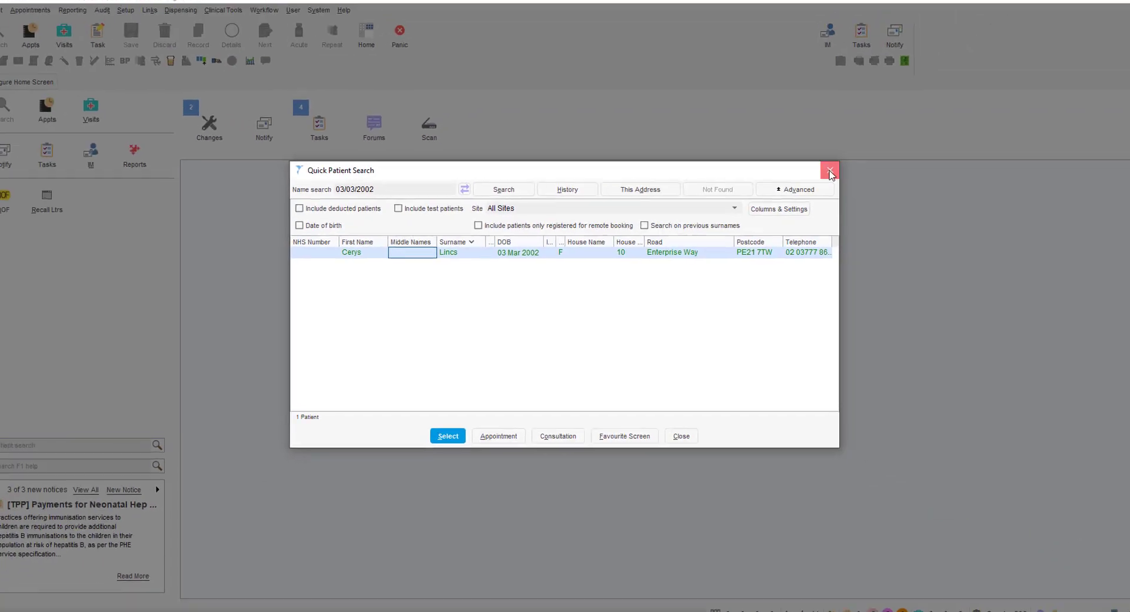
{"action": "left_click", "coordinate": [1080, 54]}
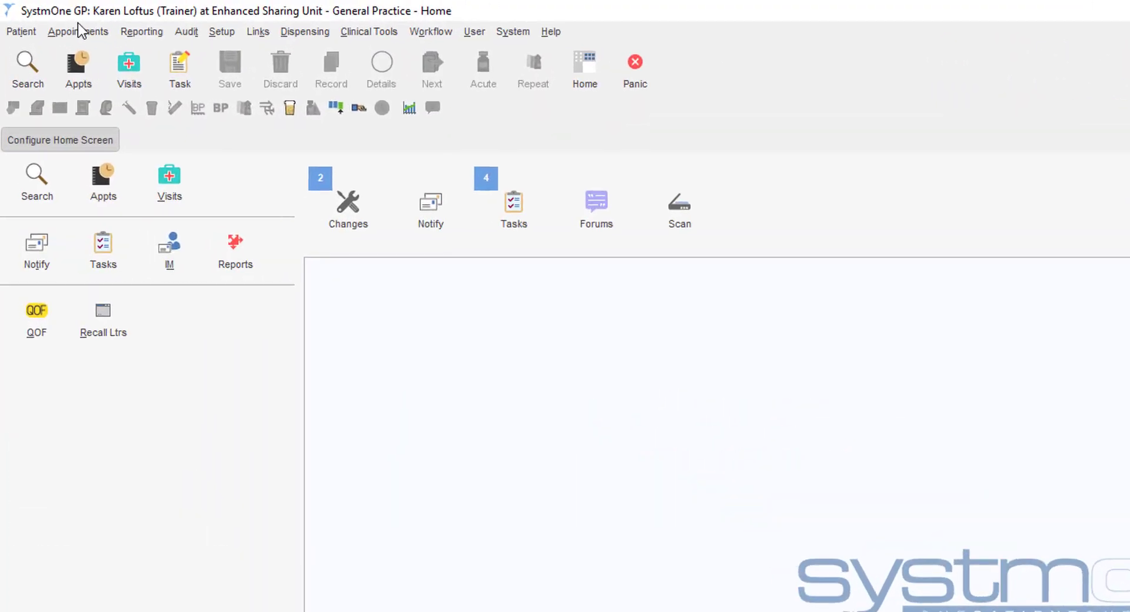
Choose Patient Locator from the Patient menu.
{"action": "left_click", "coordinate": [34, 31]}
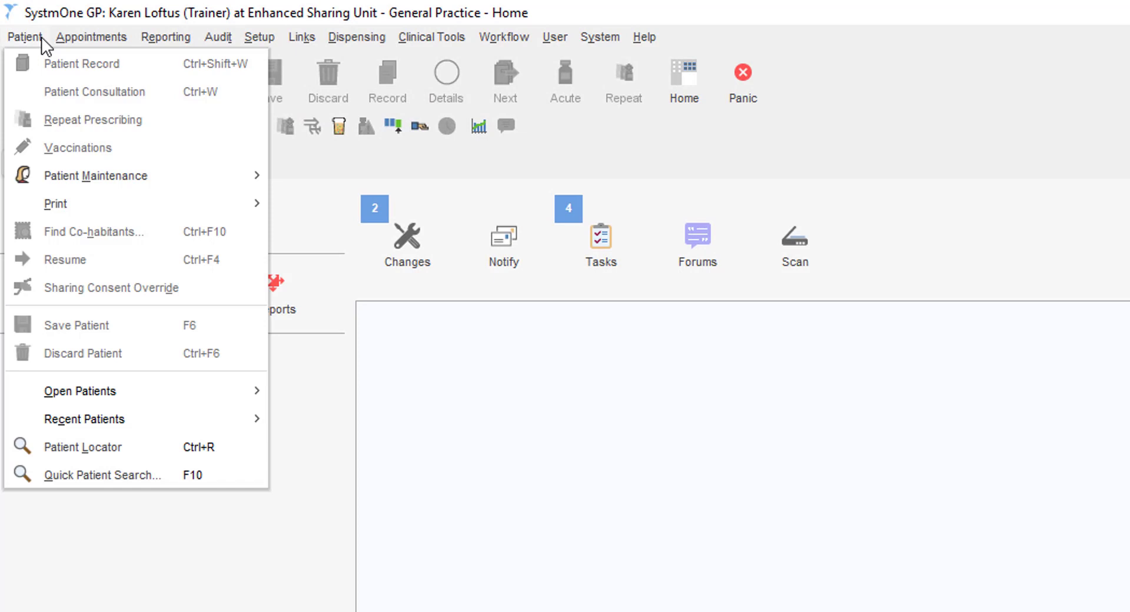
{"action": "left_click", "coordinate": [116, 450]}
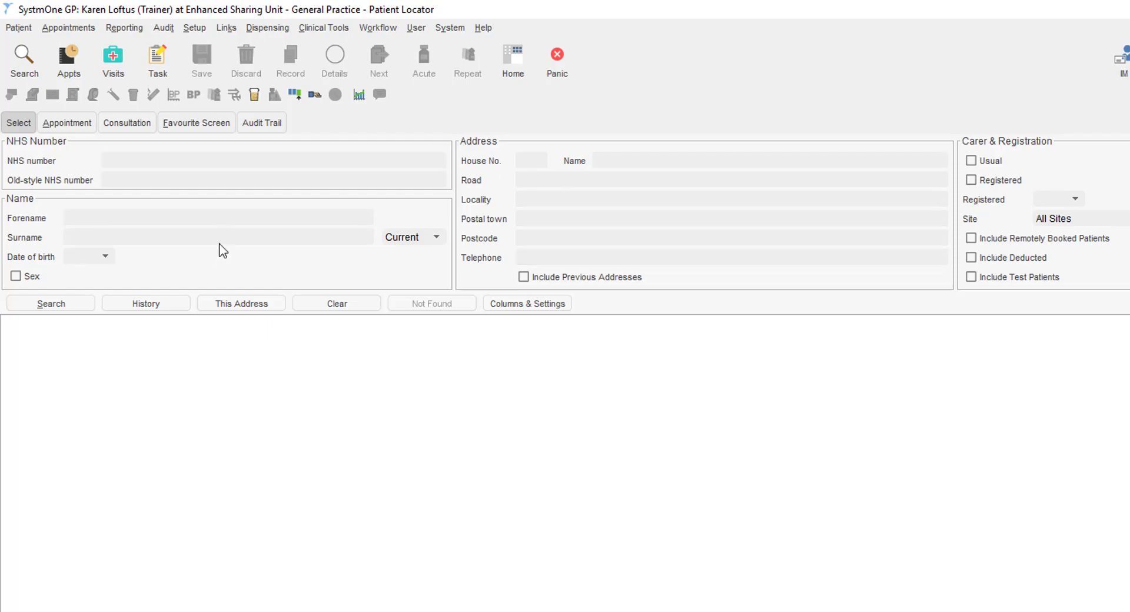
Search Patient Locator by the patient's forename and road, then list everyone at that address.
{"action": "left_click", "coordinate": [230, 213]}
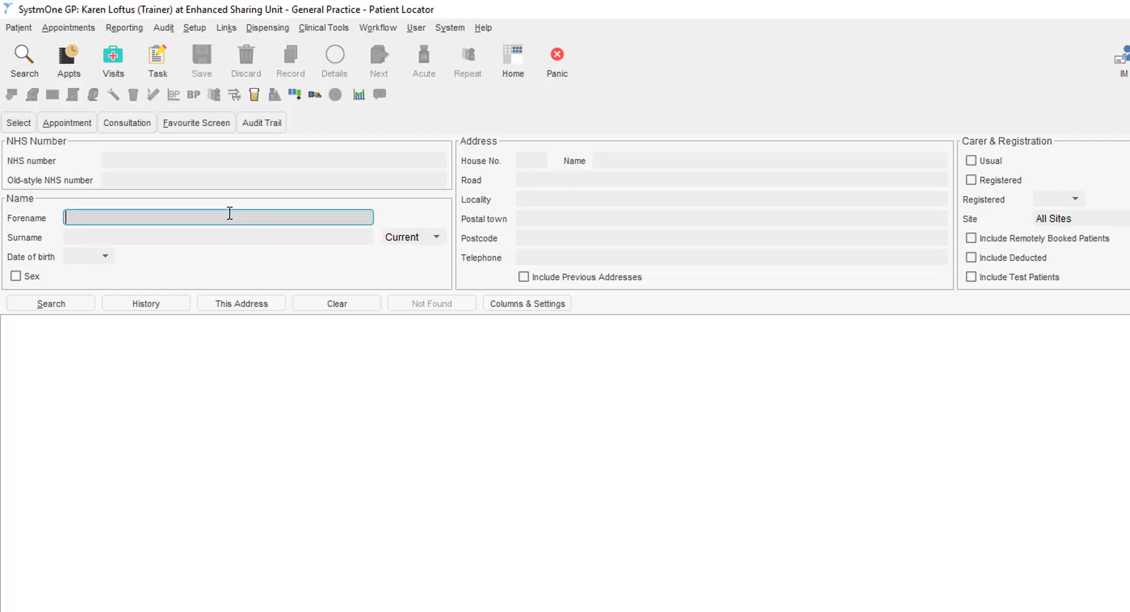
{"action": "type", "text": "cerys"}
{"action": "left_click", "coordinate": [582, 179]}
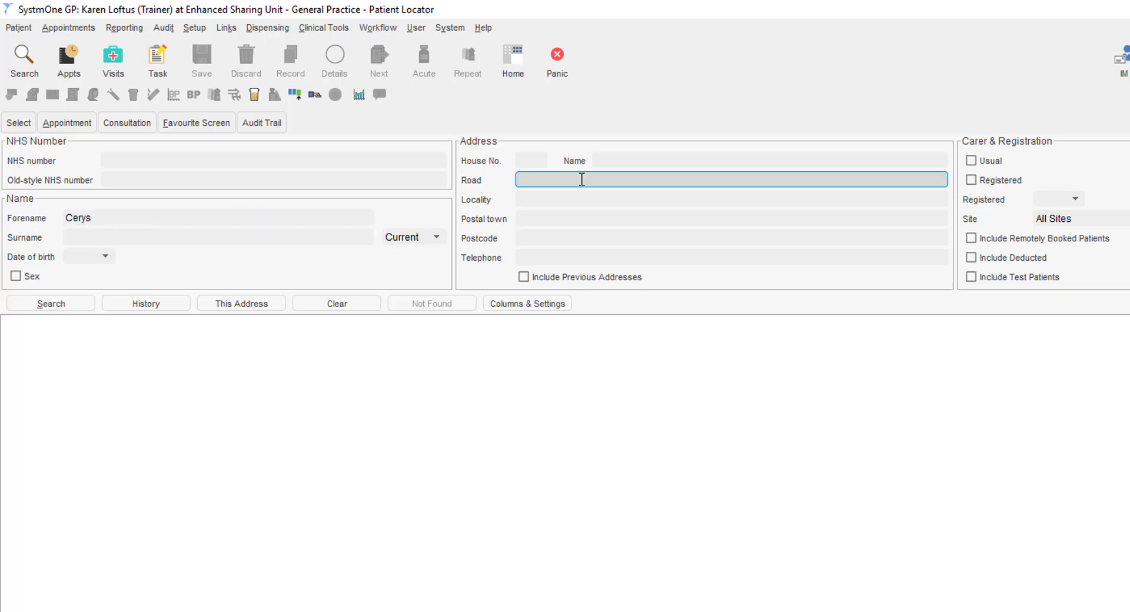
{"action": "type", "text": "enterprise way"}
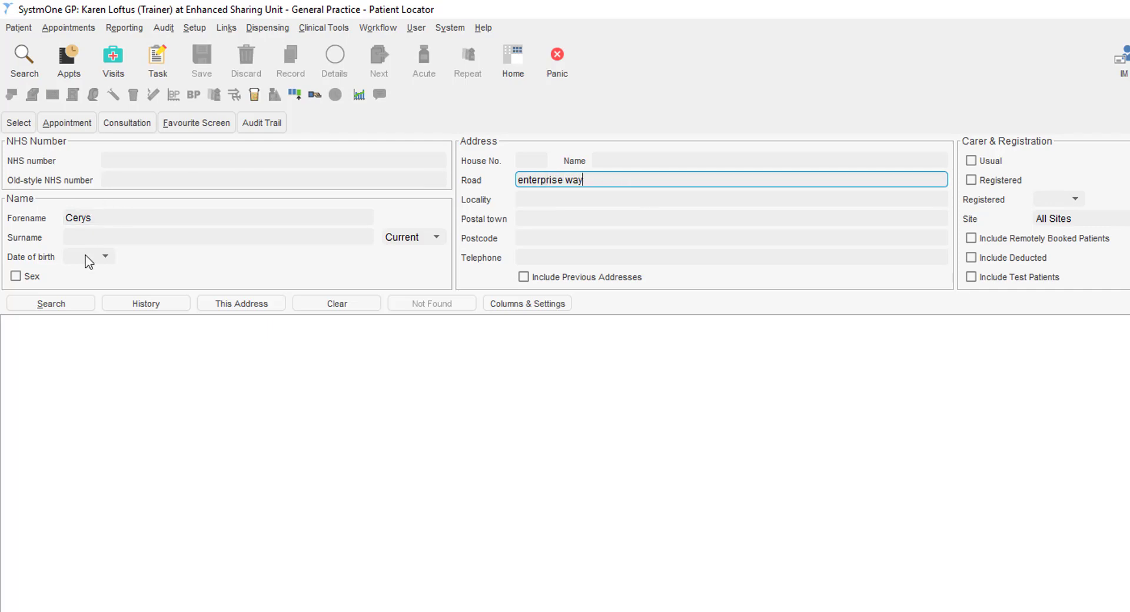
{"action": "left_click", "coordinate": [67, 306]}
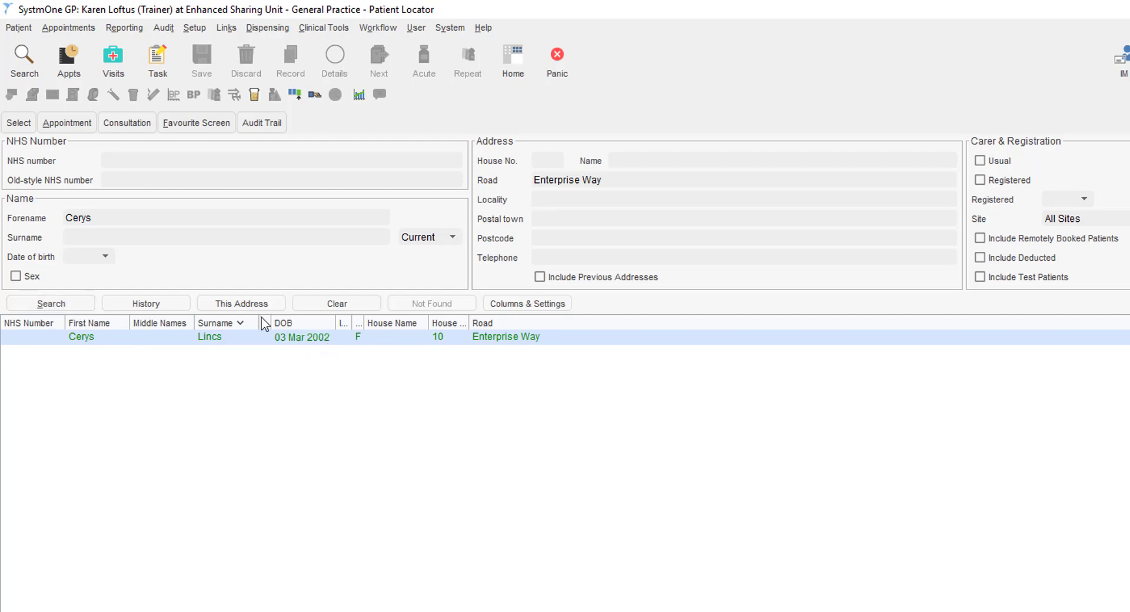
{"action": "left_click", "coordinate": [245, 310]}
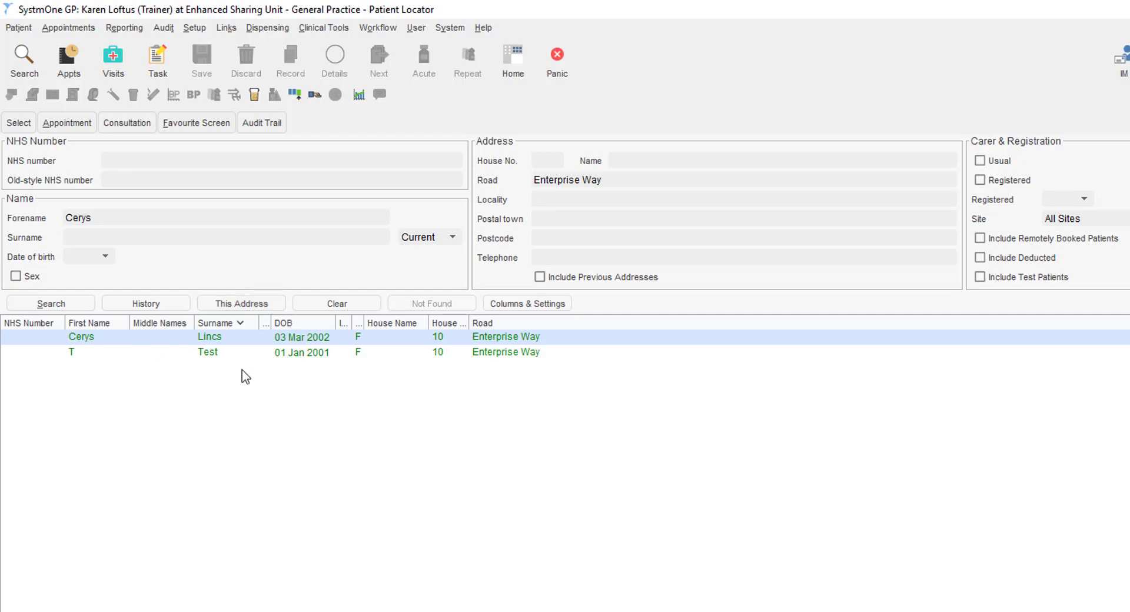
Open the found patient's record on Patient Home and view their contact details in the banner.
{"action": "double_click", "coordinate": [527, 337]}
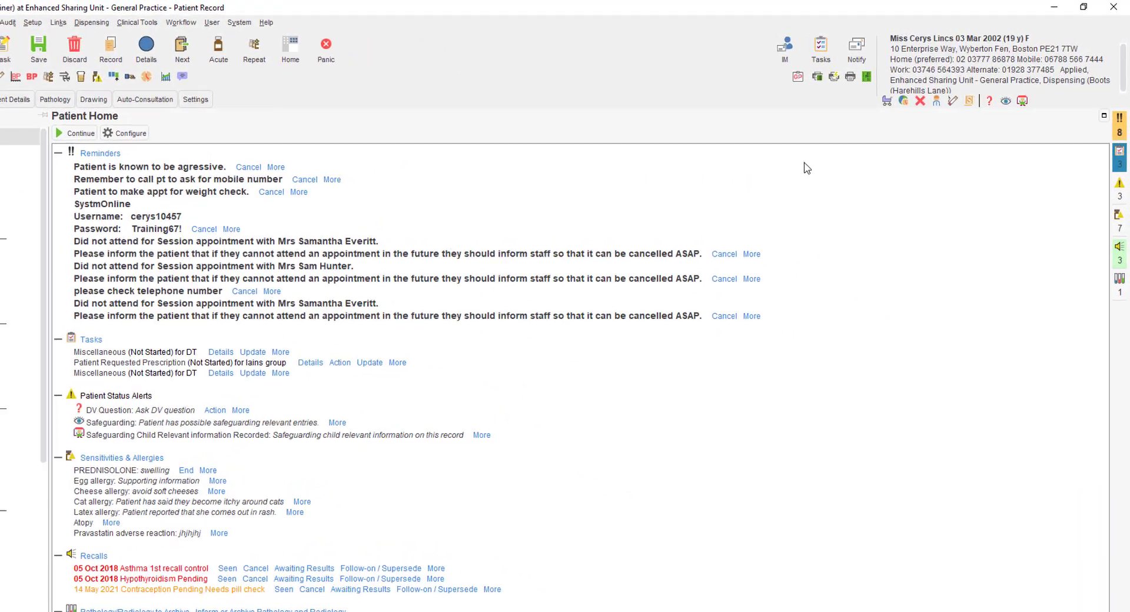
{"action": "mouse_move", "coordinate": [950, 56]}
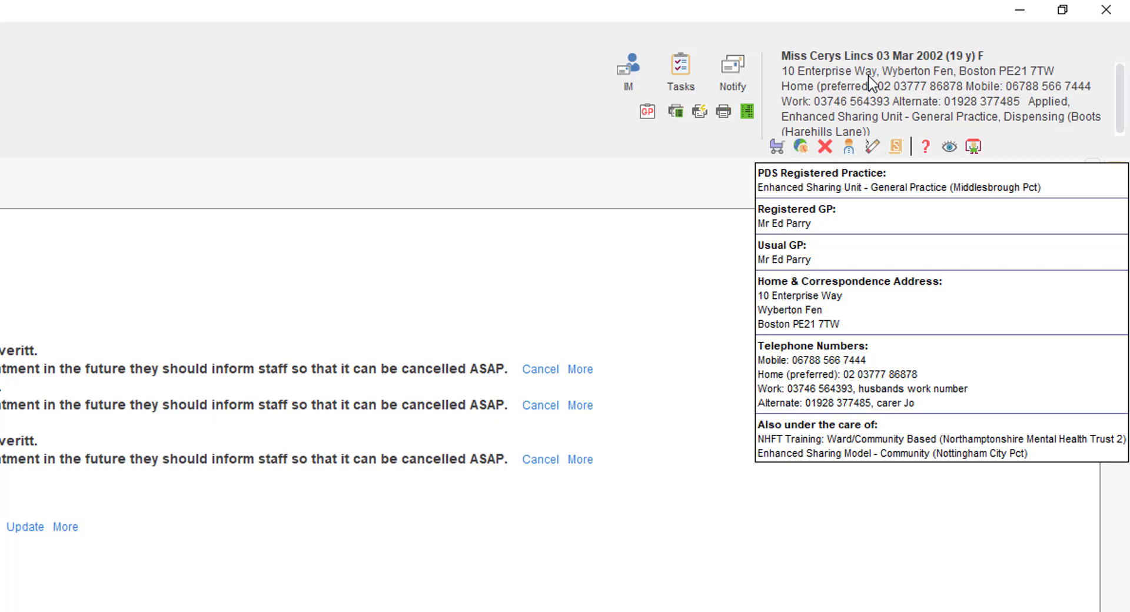
{"action": "mouse_move", "coordinate": [779, 158]}
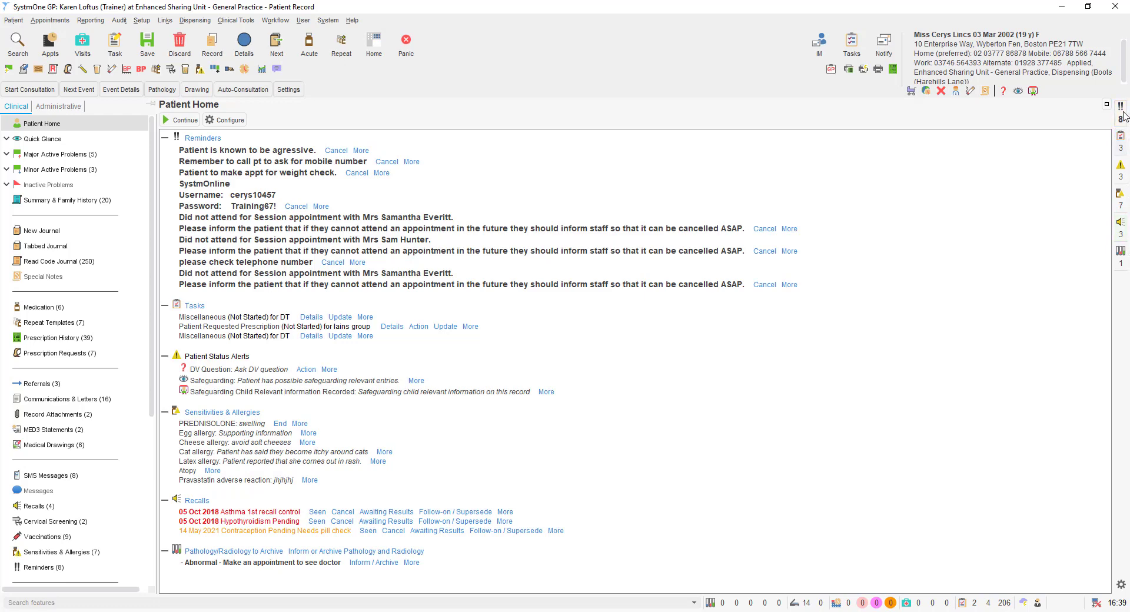
Review the Quick Glance page after dismissing reminders, then bring up Major Active Problems.
{"action": "left_click", "coordinate": [42, 139]}
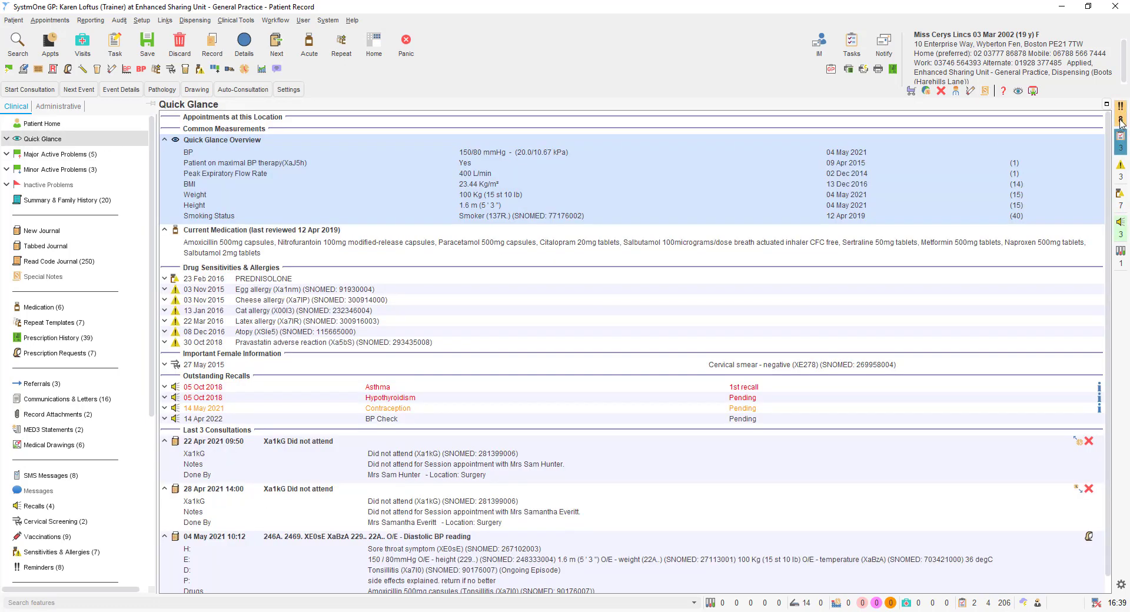
{"action": "mouse_move", "coordinate": [1122, 123]}
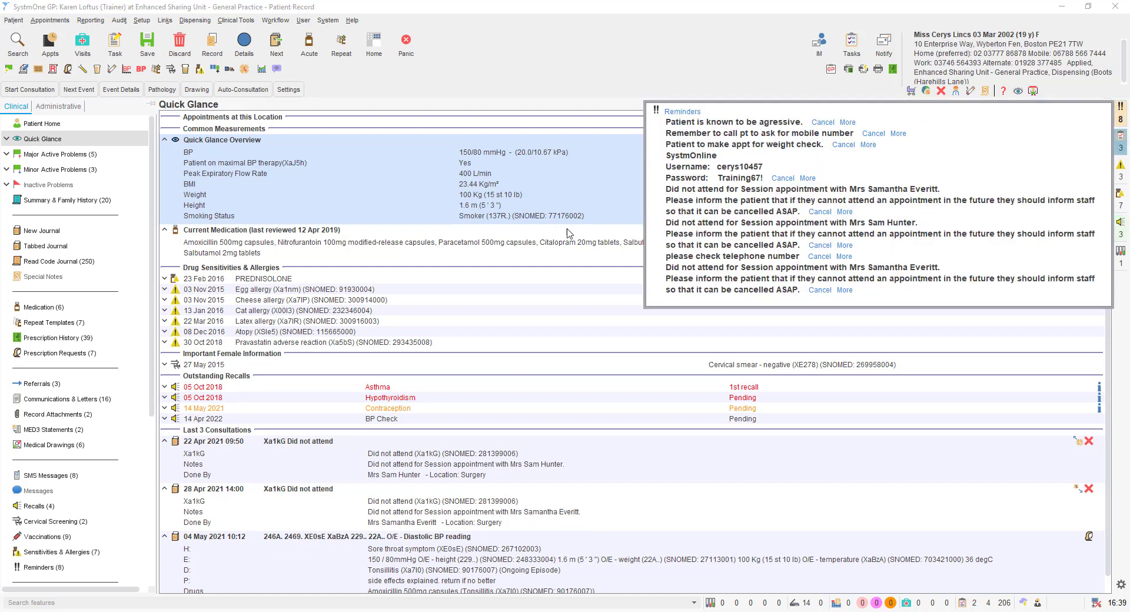
{"action": "left_click", "coordinate": [560, 289]}
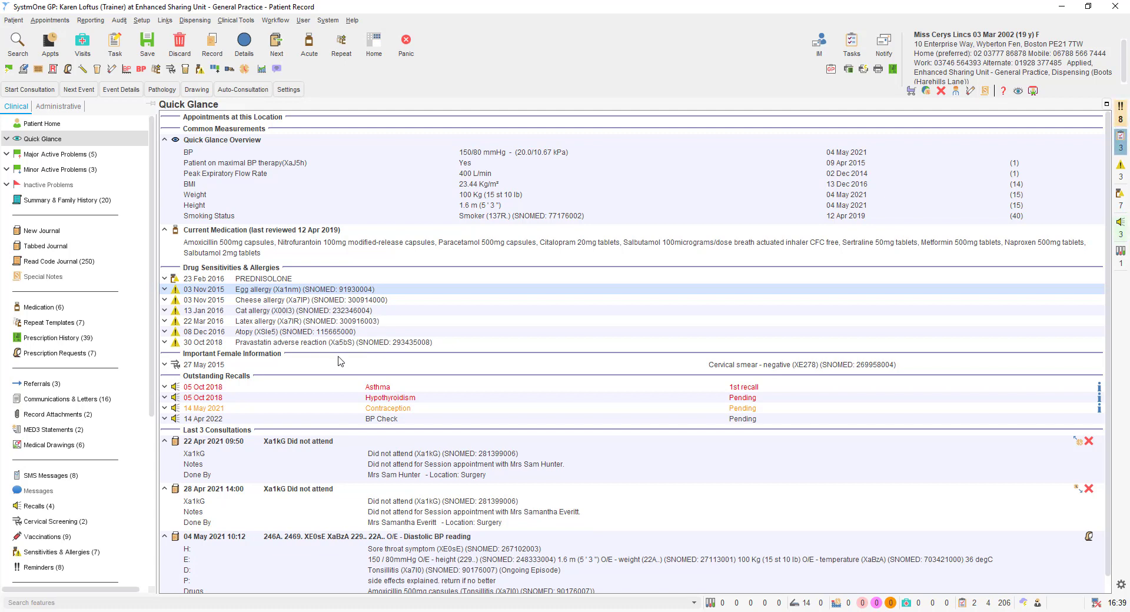
{"action": "scroll", "coordinate": [359, 369], "scroll_direction": "down", "scroll_amount": 1}
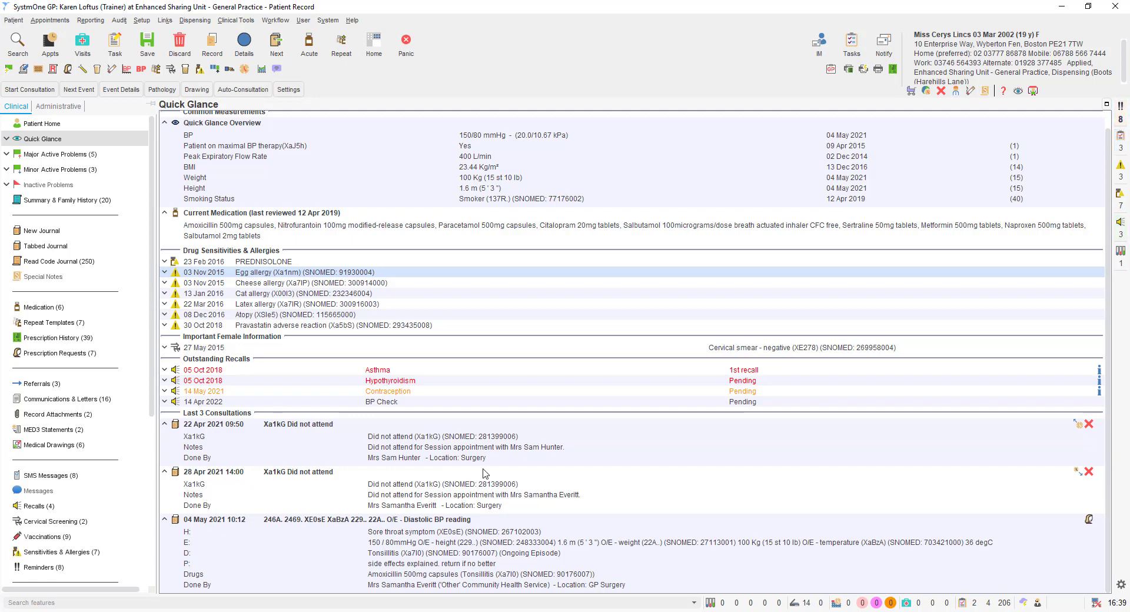
{"action": "left_click", "coordinate": [29, 156]}
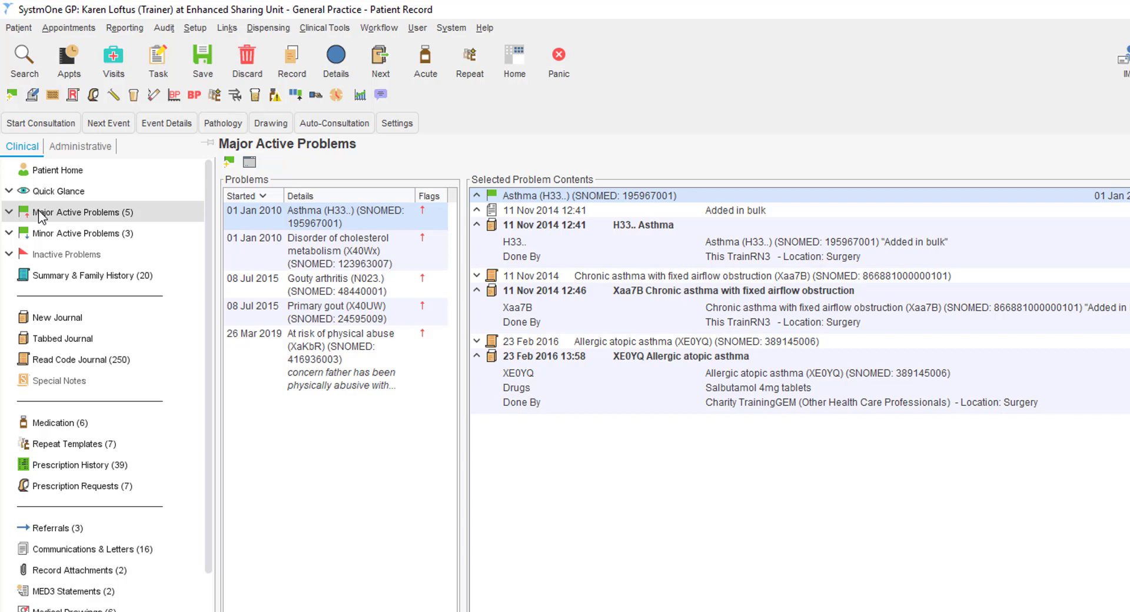
View the cholesterol and Gouty arthritis problem contents, then open Summary & Family History.
{"action": "left_click", "coordinate": [313, 241]}
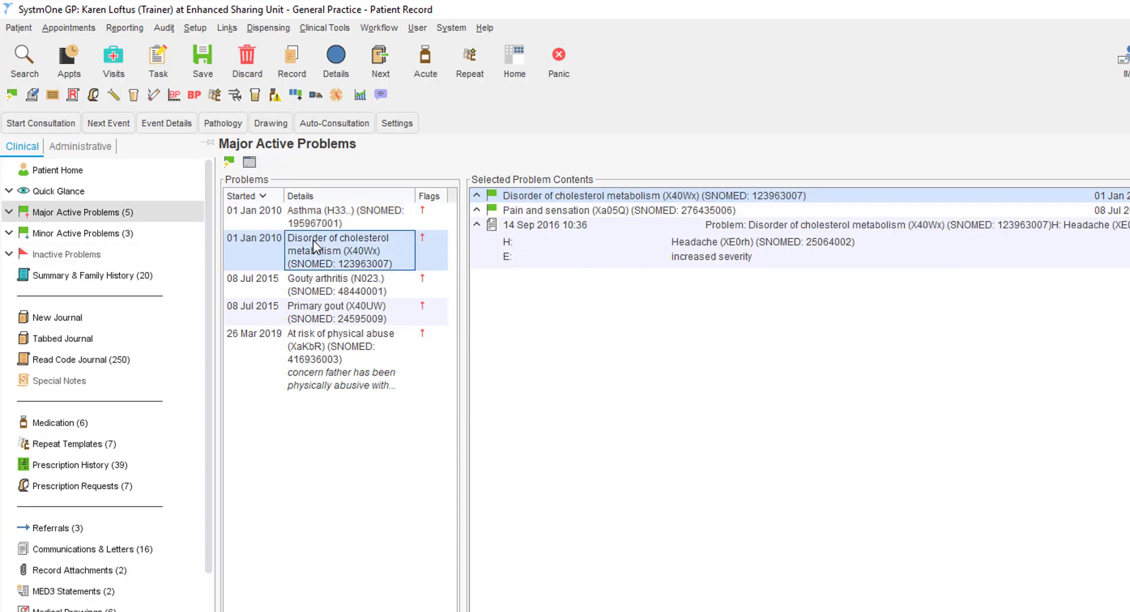
{"action": "left_click", "coordinate": [323, 281]}
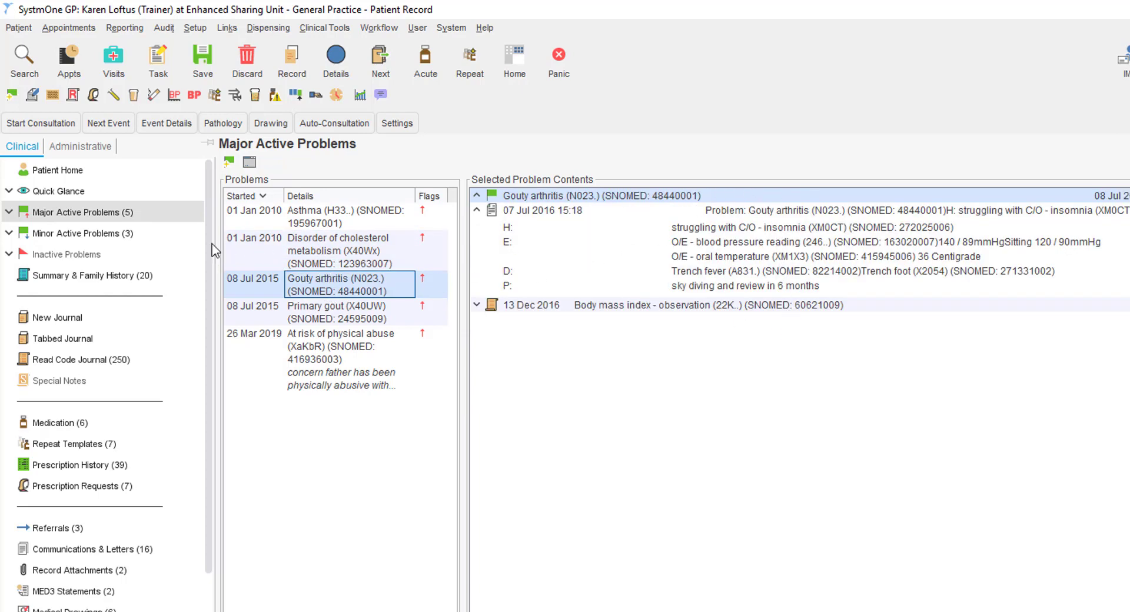
{"action": "left_click", "coordinate": [61, 278]}
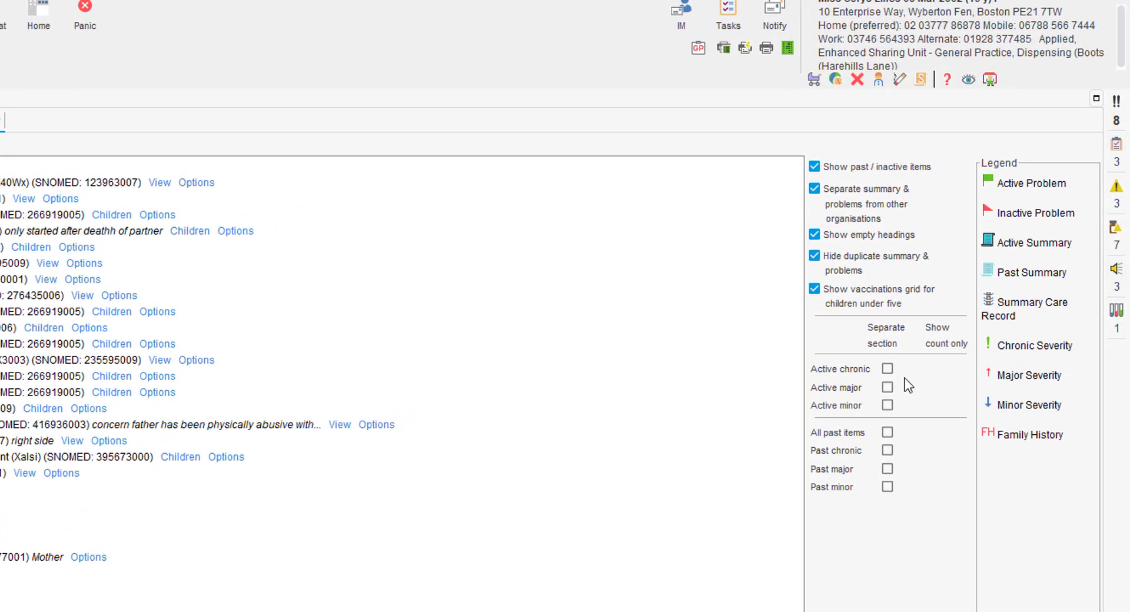
Tick 'Separate section' for both Active major and Active minor problems.
{"action": "left_click", "coordinate": [888, 387]}
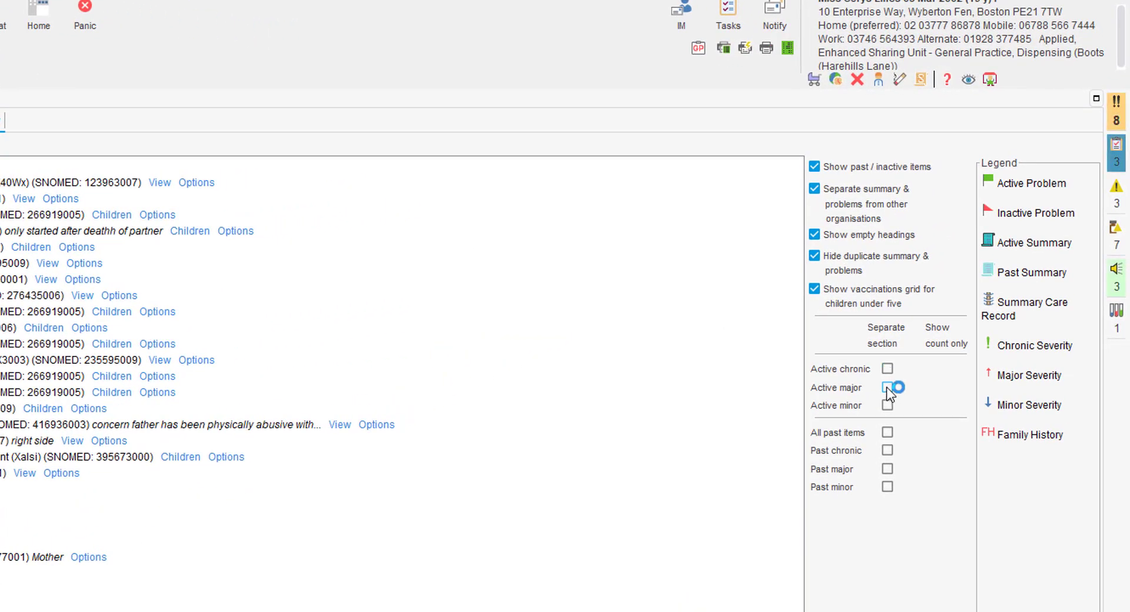
{"action": "left_click", "coordinate": [887, 406]}
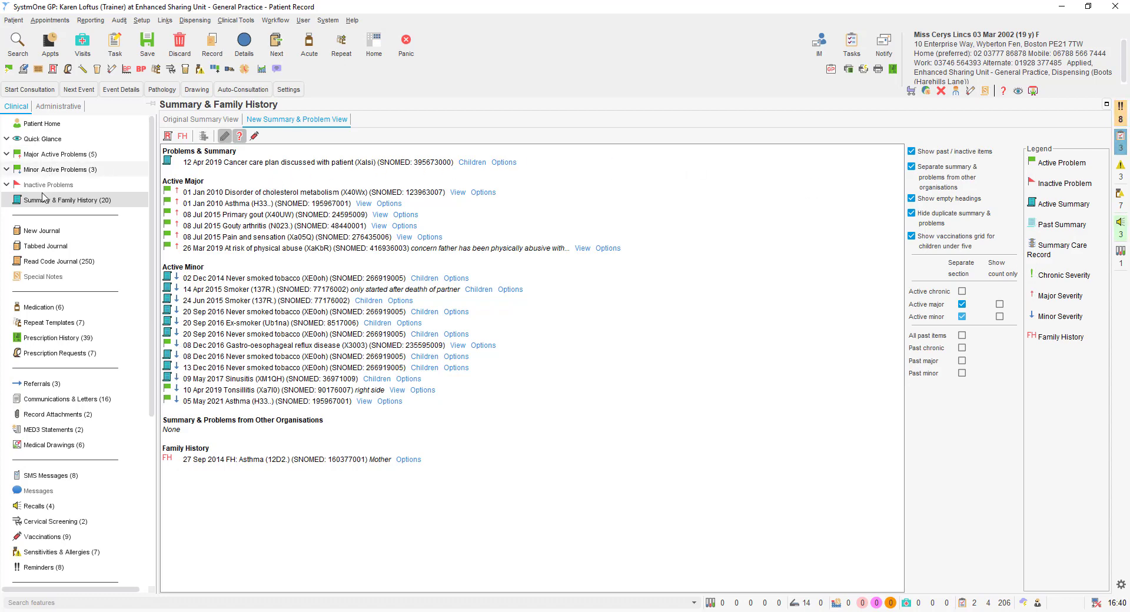
Open the patient's new journal in its tabbed journal view.
{"action": "left_click", "coordinate": [39, 231]}
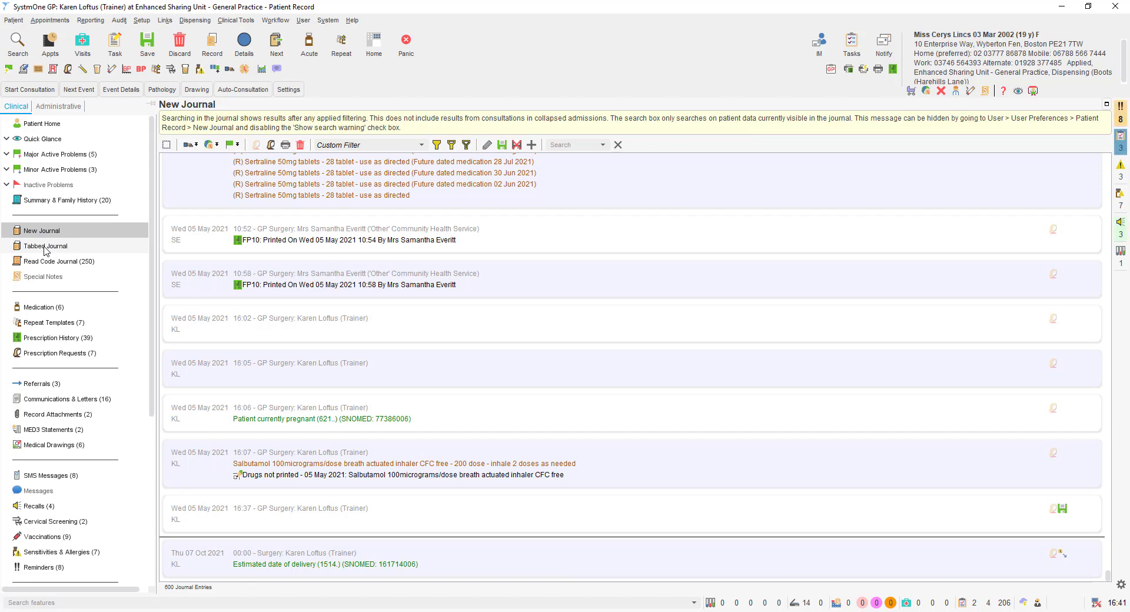
{"action": "left_click", "coordinate": [46, 247]}
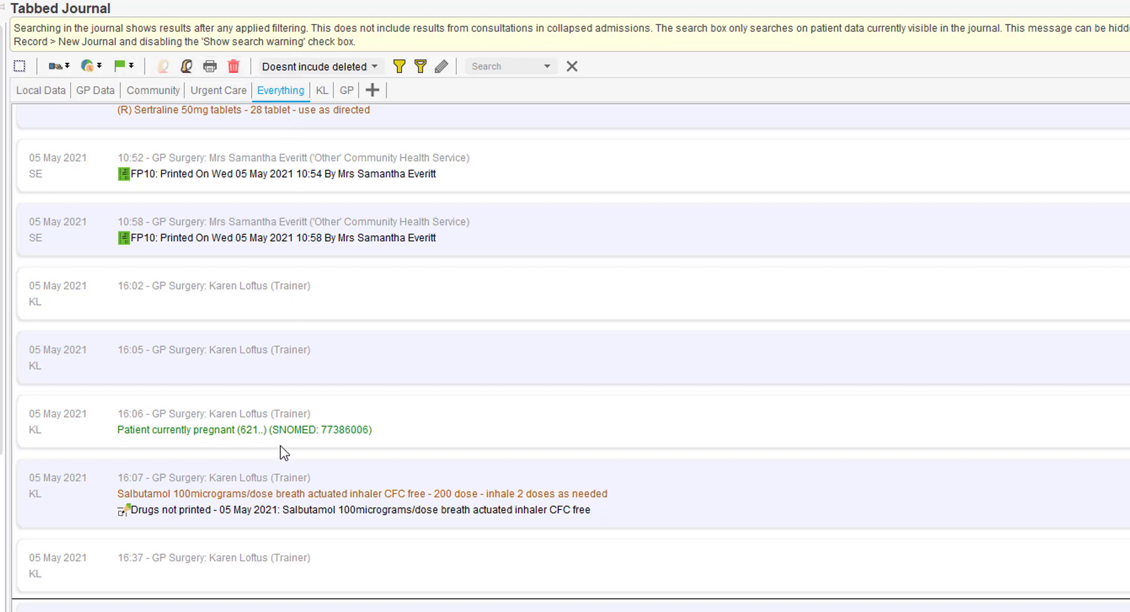
{"action": "scroll", "coordinate": [280, 447], "scroll_direction": "up", "scroll_amount": 5}
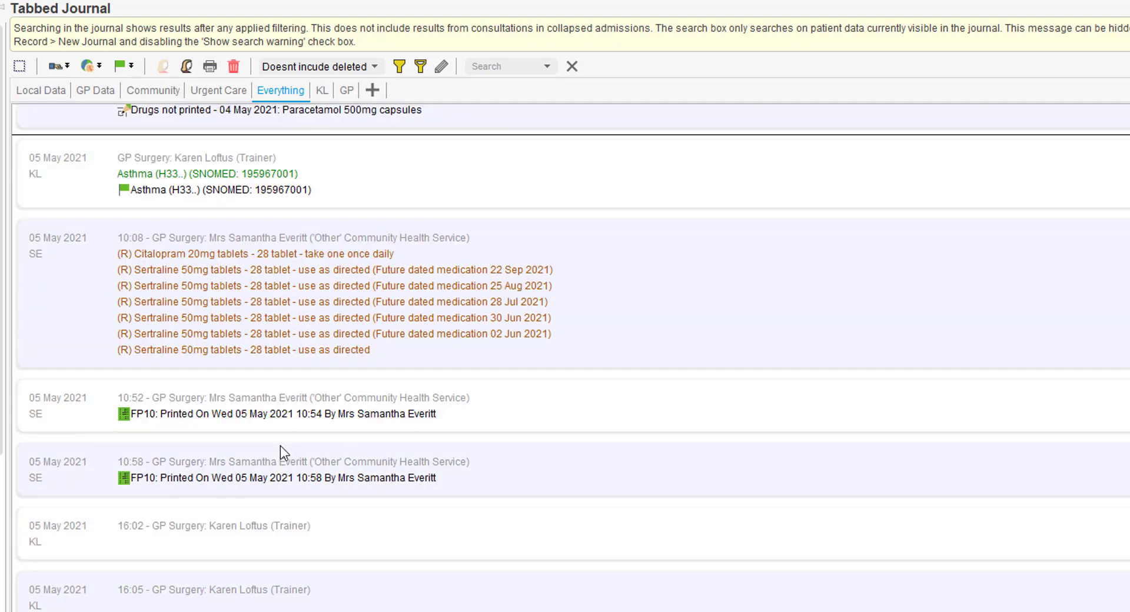
{"action": "scroll", "coordinate": [280, 453], "scroll_direction": "down", "scroll_amount": 5}
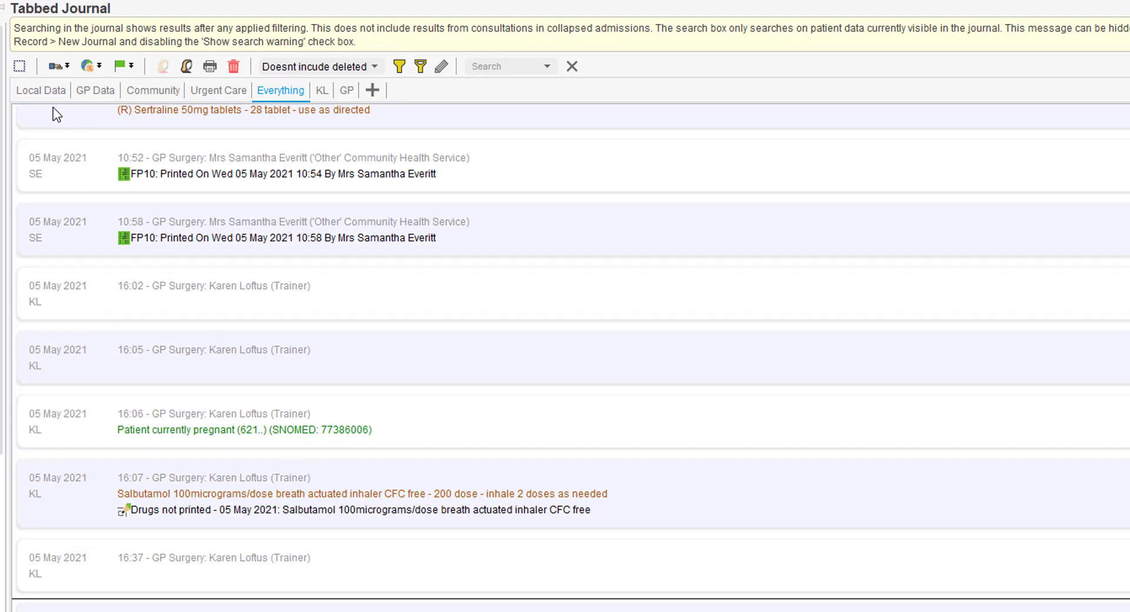
Filter the journal by Local Data, GP Data, Community and Urgent Care, then return to Everything.
{"action": "left_click", "coordinate": [48, 87]}
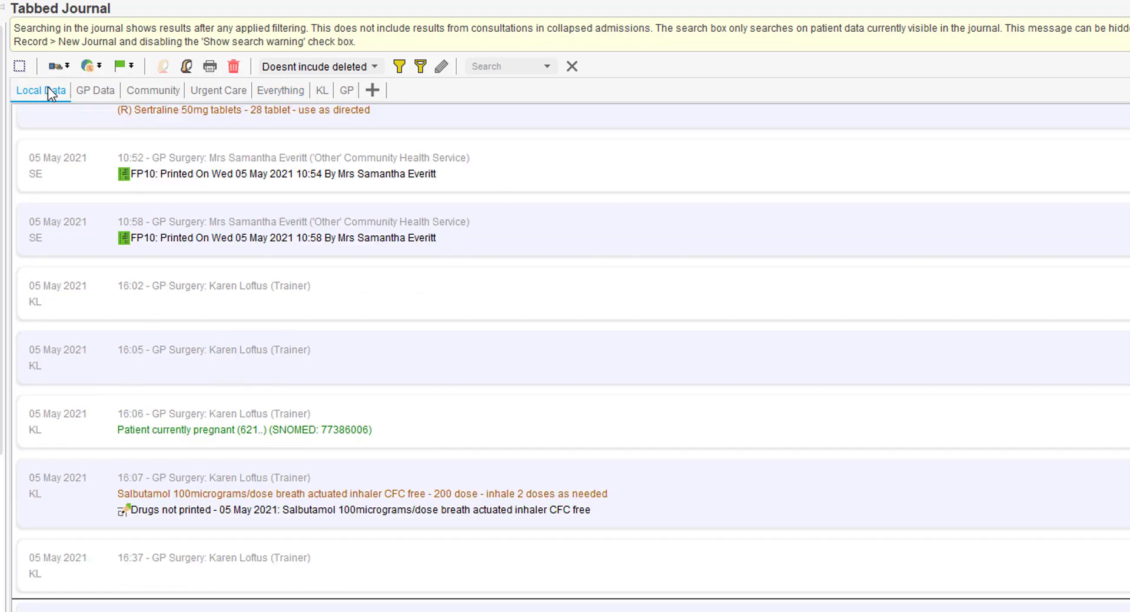
{"action": "left_click", "coordinate": [90, 84]}
{"action": "left_click", "coordinate": [151, 91]}
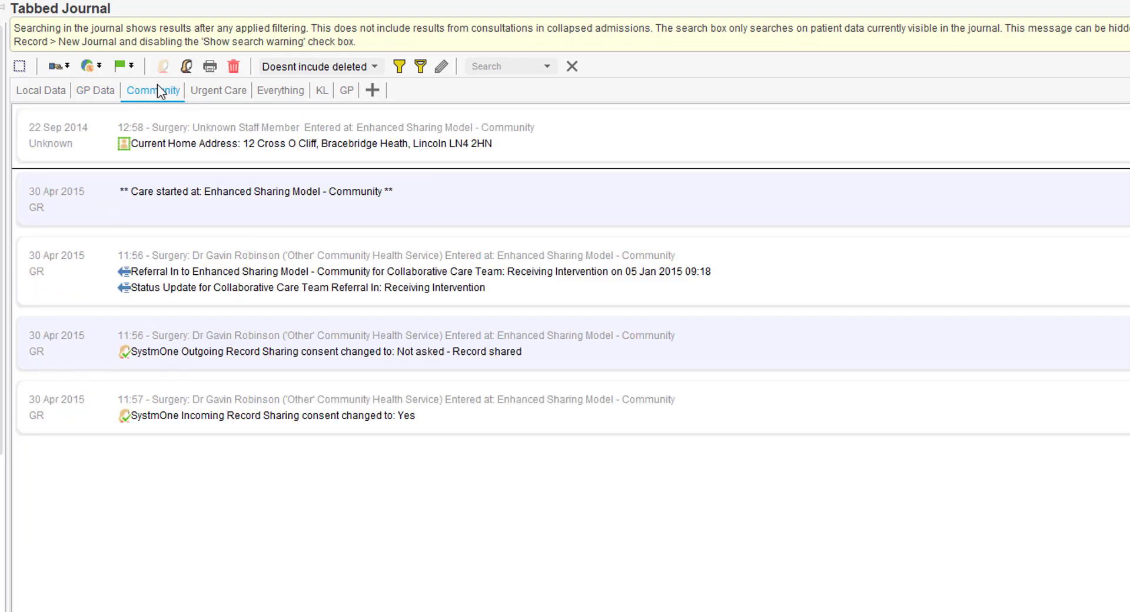
{"action": "left_click", "coordinate": [207, 88]}
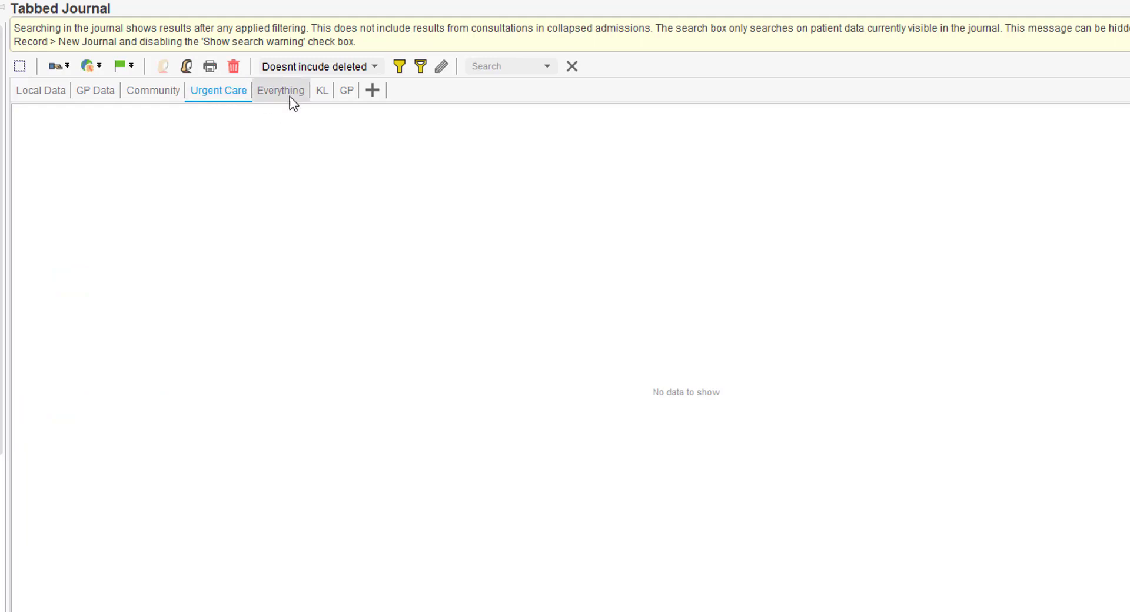
{"action": "left_click", "coordinate": [290, 96]}
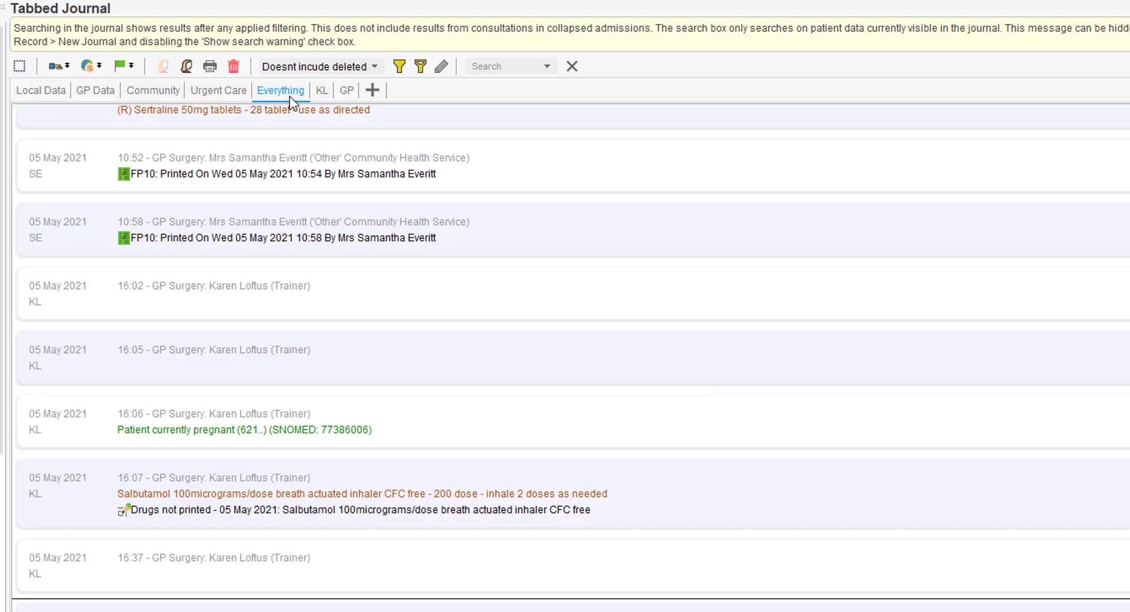
{"action": "scroll", "coordinate": [487, 318], "scroll_direction": "up", "scroll_amount": 3}
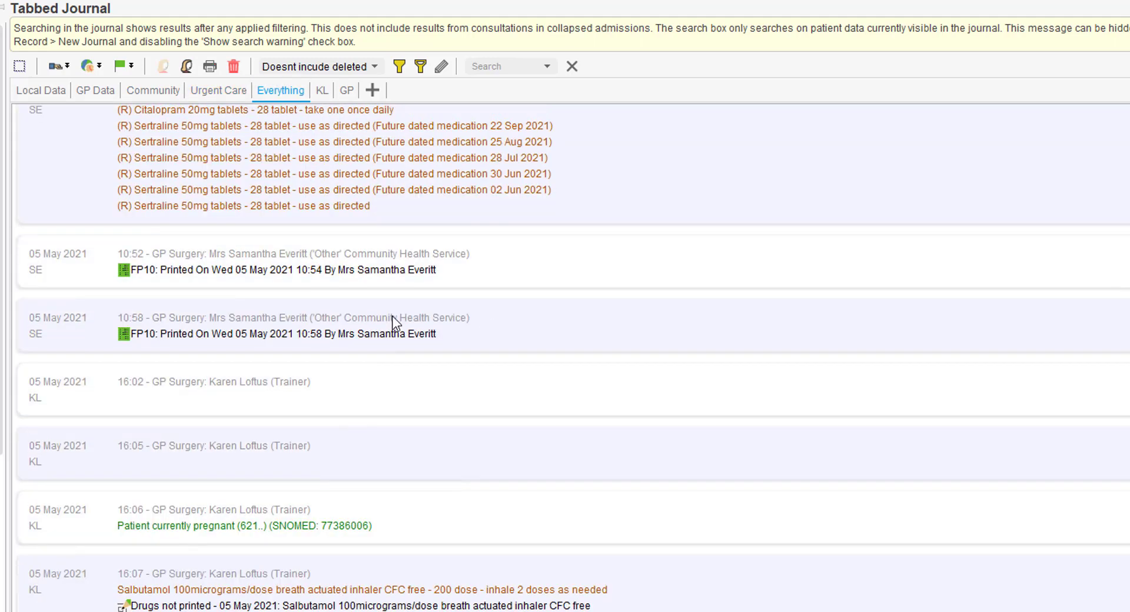
{"action": "scroll", "coordinate": [394, 321], "scroll_direction": "up", "scroll_amount": 7}
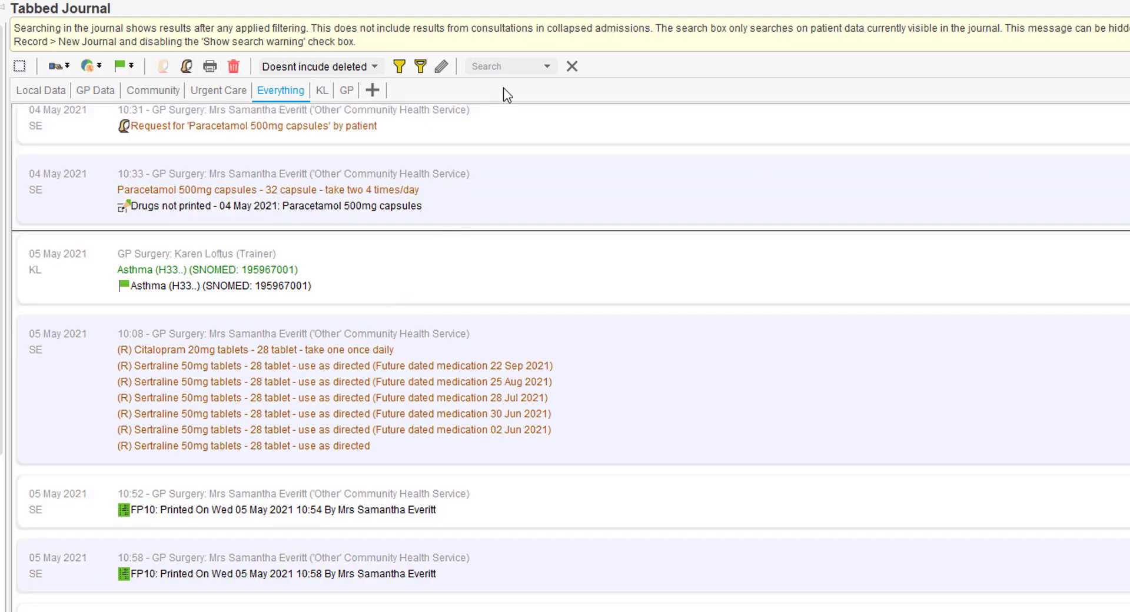
{"action": "left_click", "coordinate": [514, 69]}
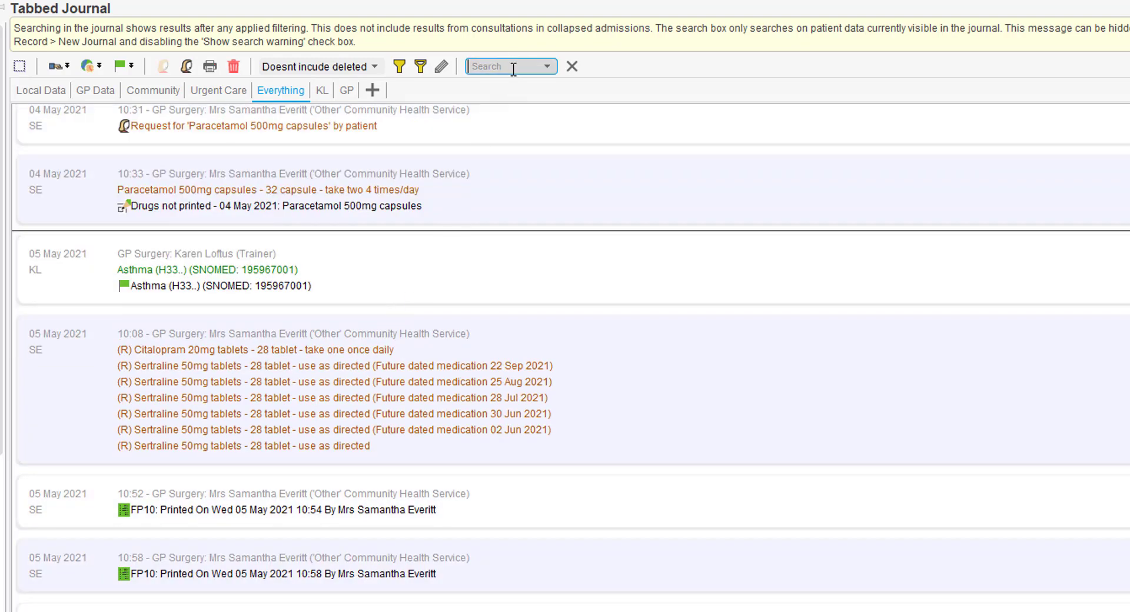
{"action": "type", "text": "asthma"}
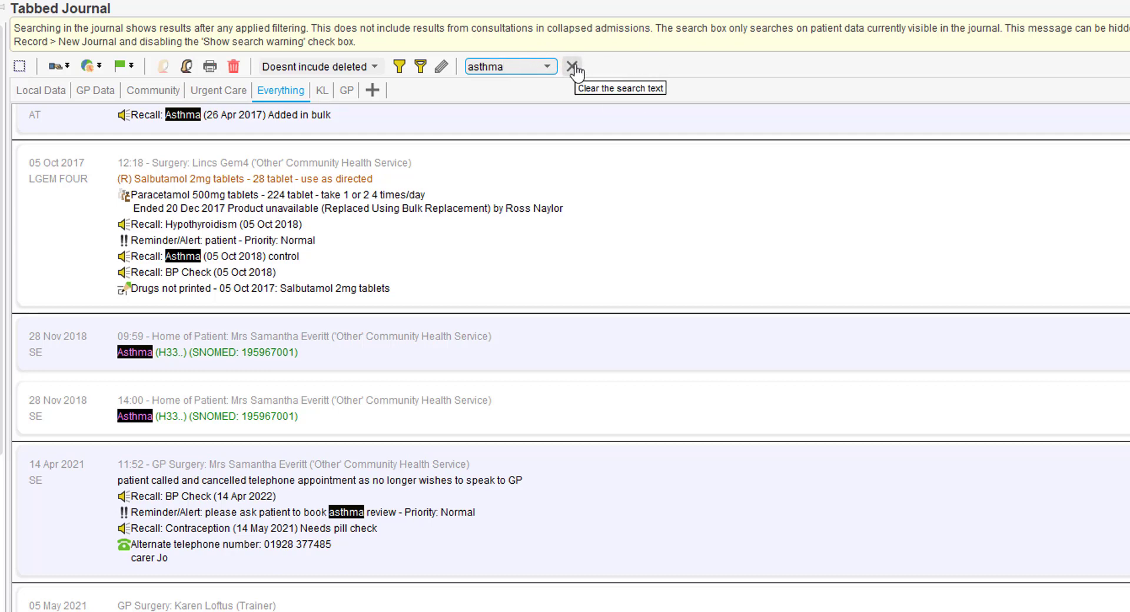
{"action": "left_click", "coordinate": [574, 66]}
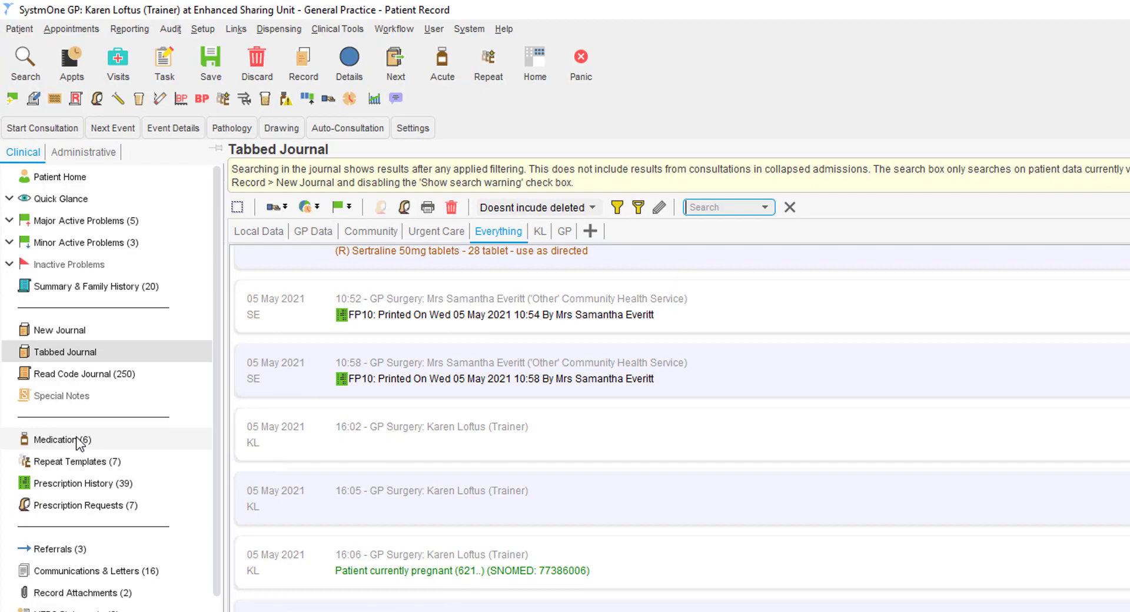
Show the medication list in Summary view, then open Repeat Templates.
{"action": "left_click", "coordinate": [78, 441]}
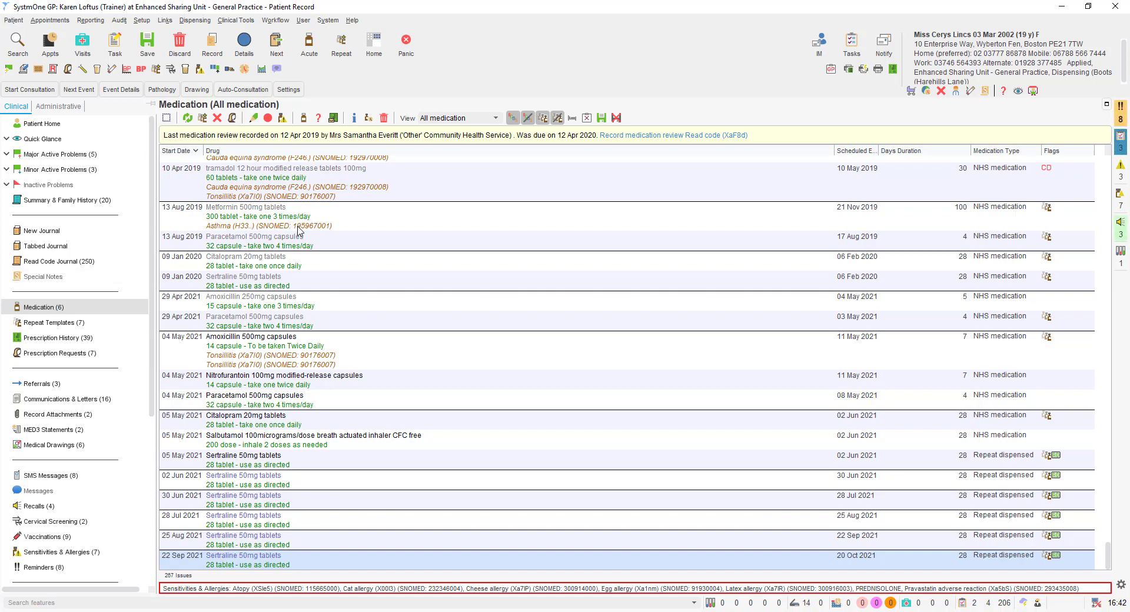
{"action": "left_click", "coordinate": [495, 119]}
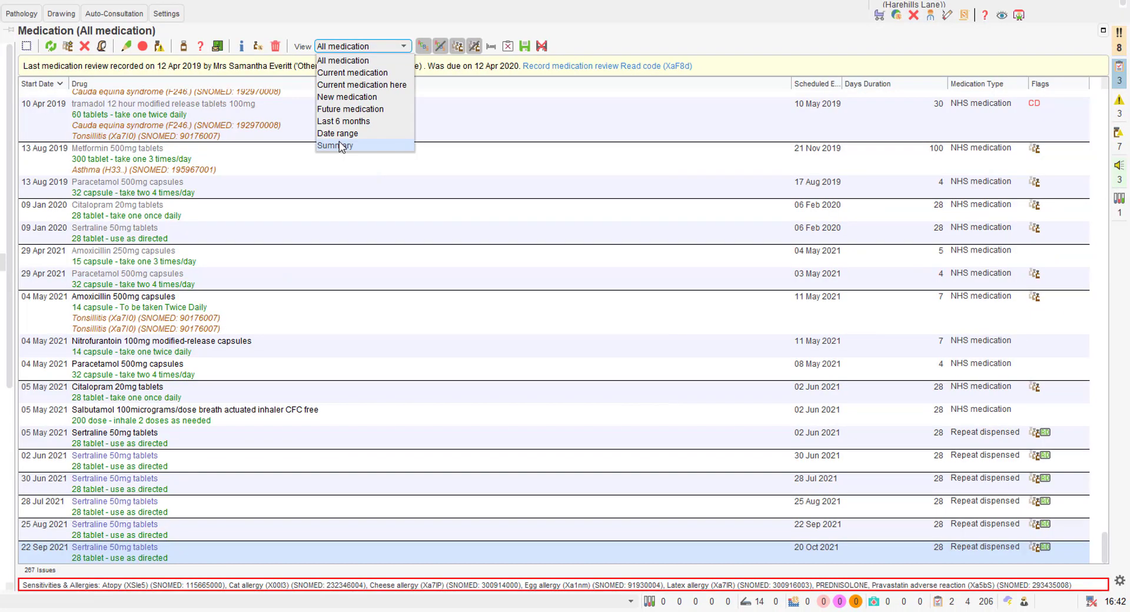
{"action": "left_click", "coordinate": [440, 202]}
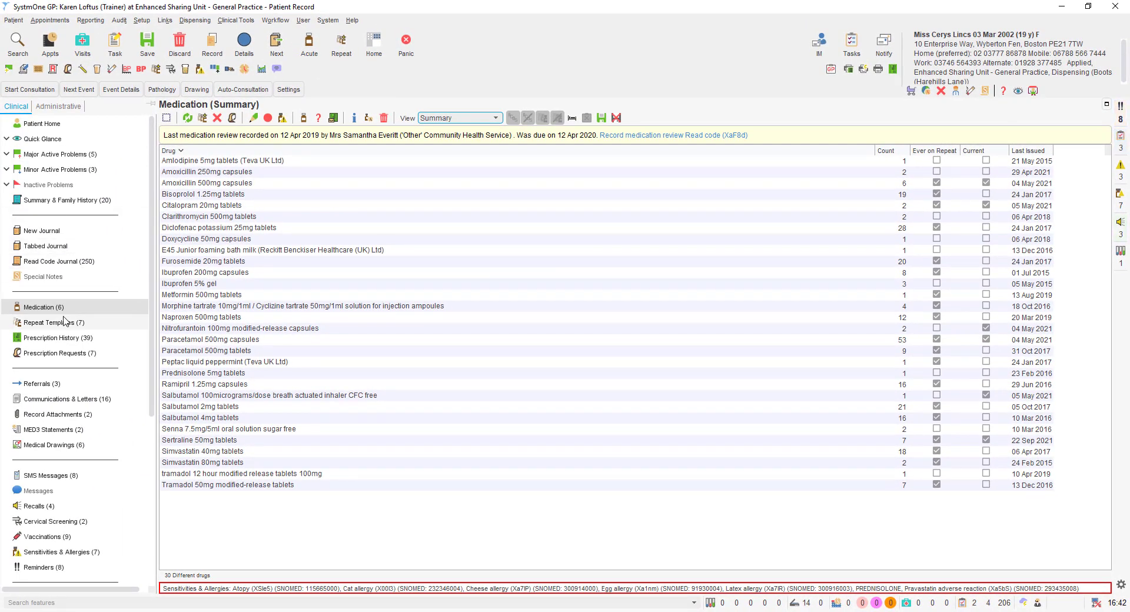
{"action": "left_click", "coordinate": [0, 298]}
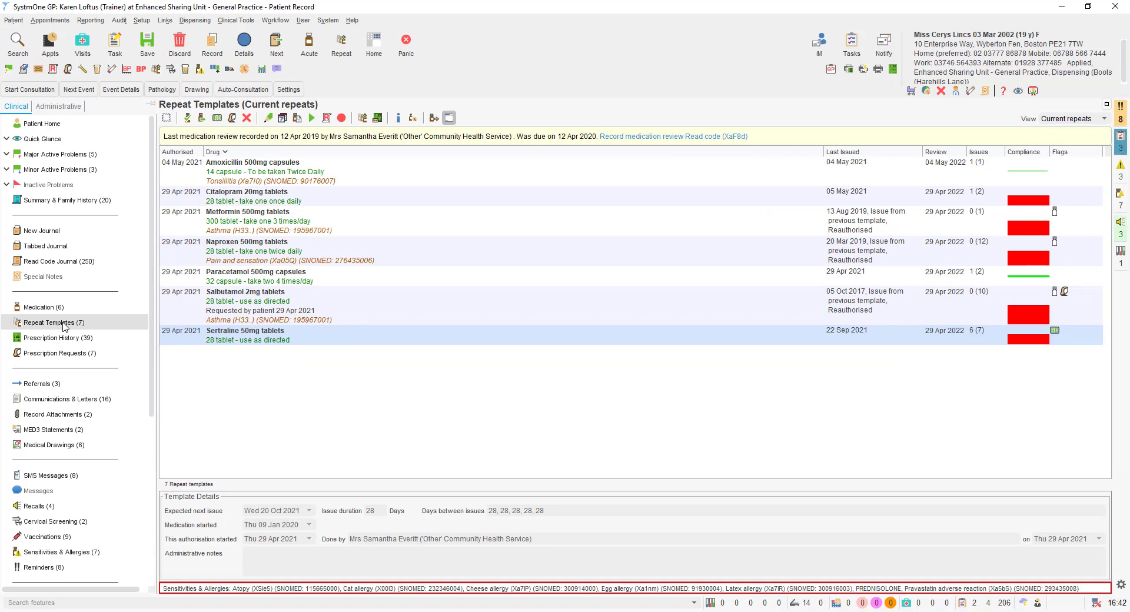
Look through prescription history, referrals, and communications and letters.
{"action": "left_click", "coordinate": [69, 340]}
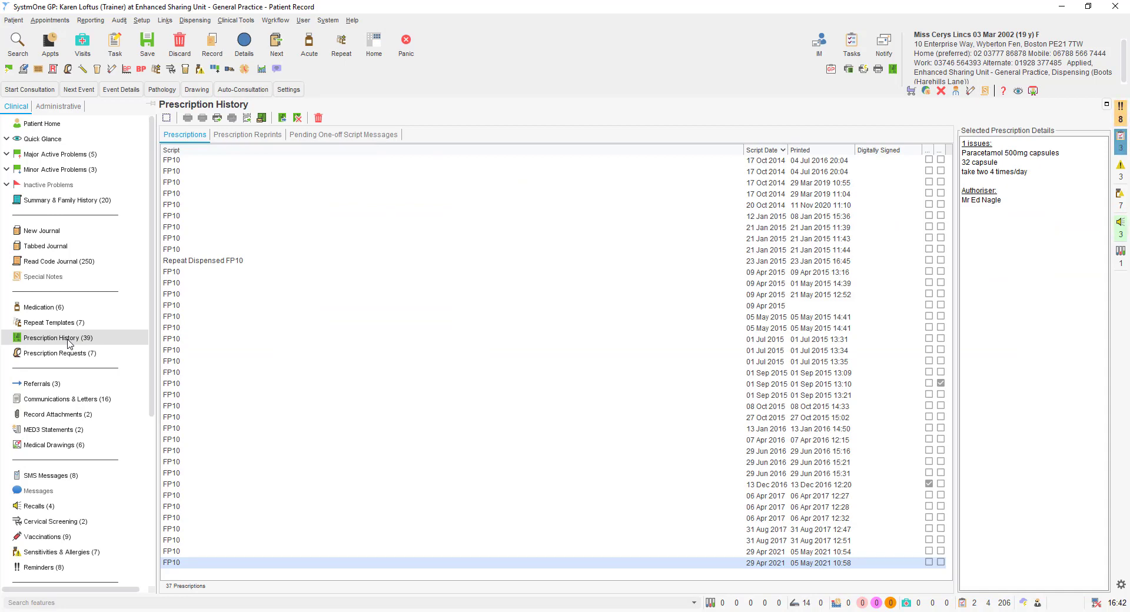
{"action": "left_click", "coordinate": [60, 385]}
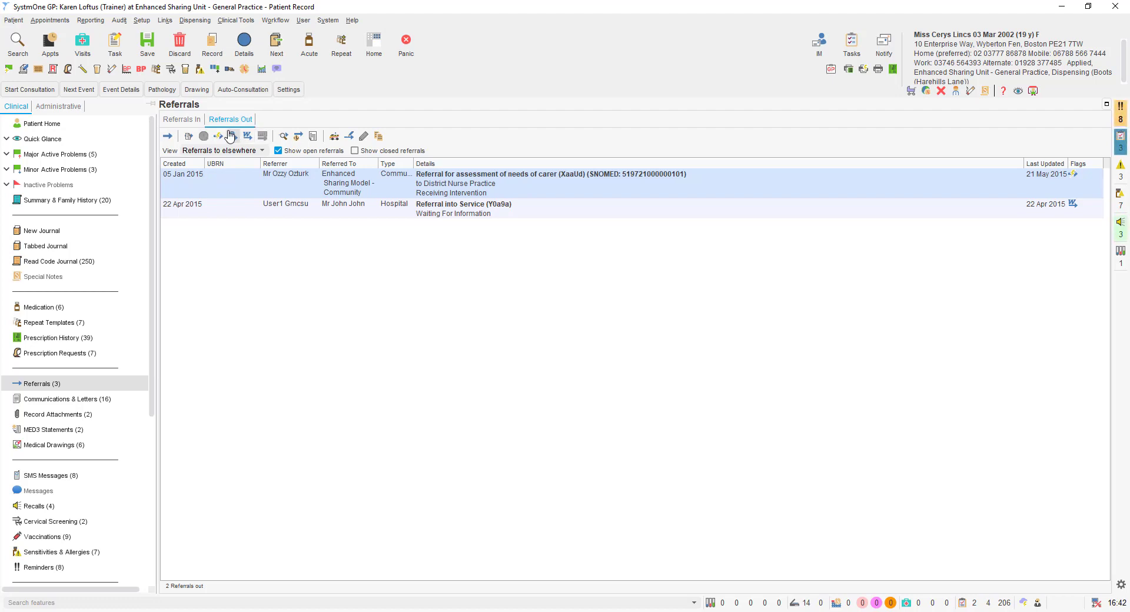
{"action": "left_click", "coordinate": [81, 399]}
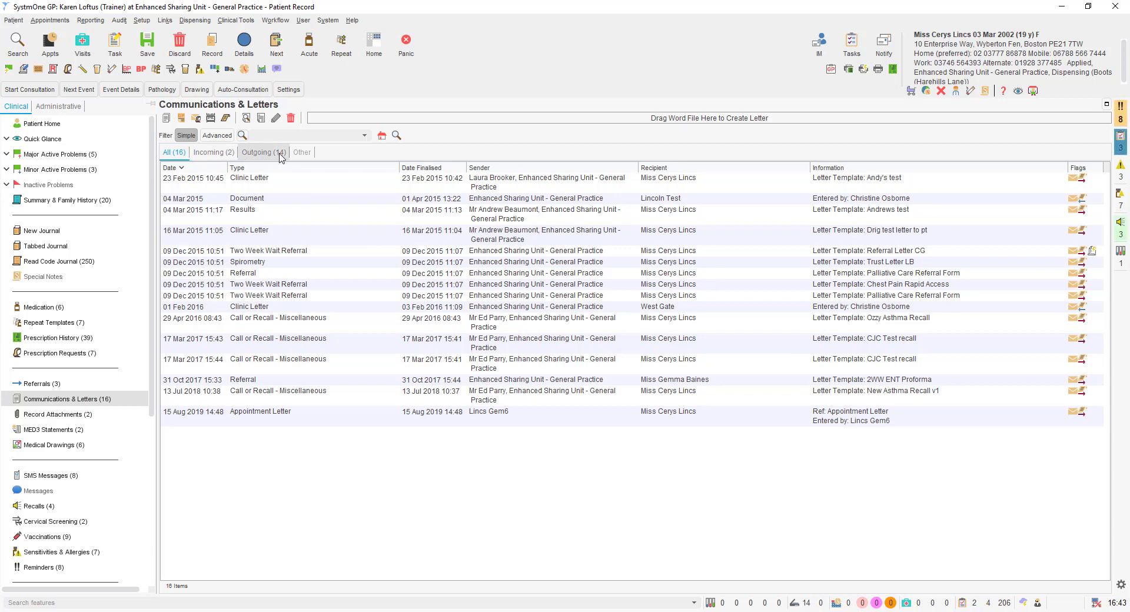
Filter letters by Incoming, Outgoing and All, then open the 16 Mar 2015 clinic letter's content.
{"action": "left_click", "coordinate": [214, 152]}
{"action": "left_click", "coordinate": [263, 151]}
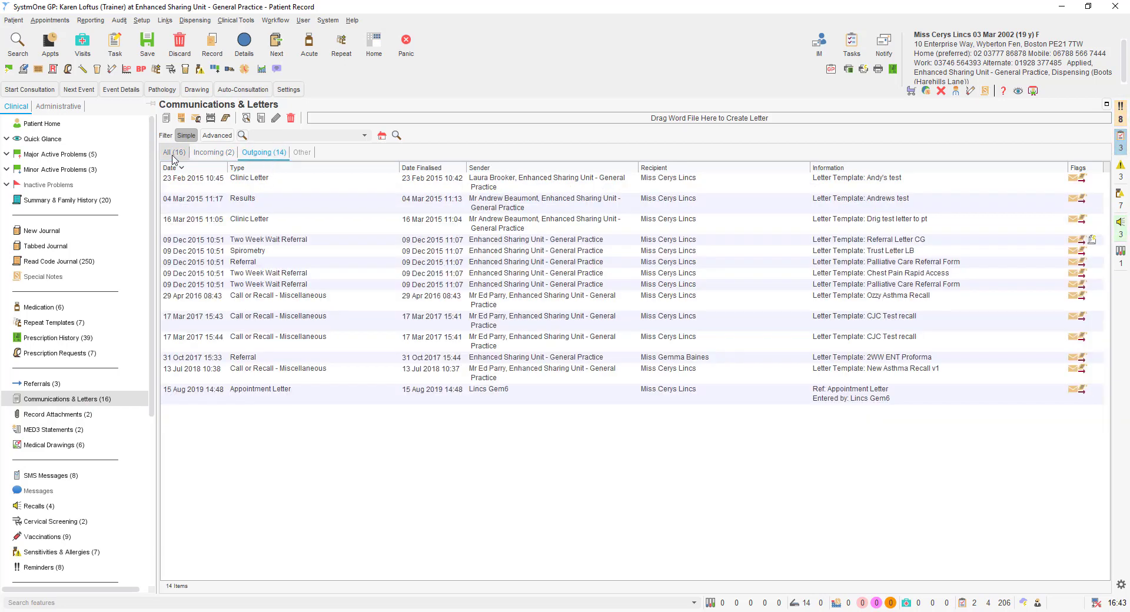
{"action": "left_click", "coordinate": [174, 154]}
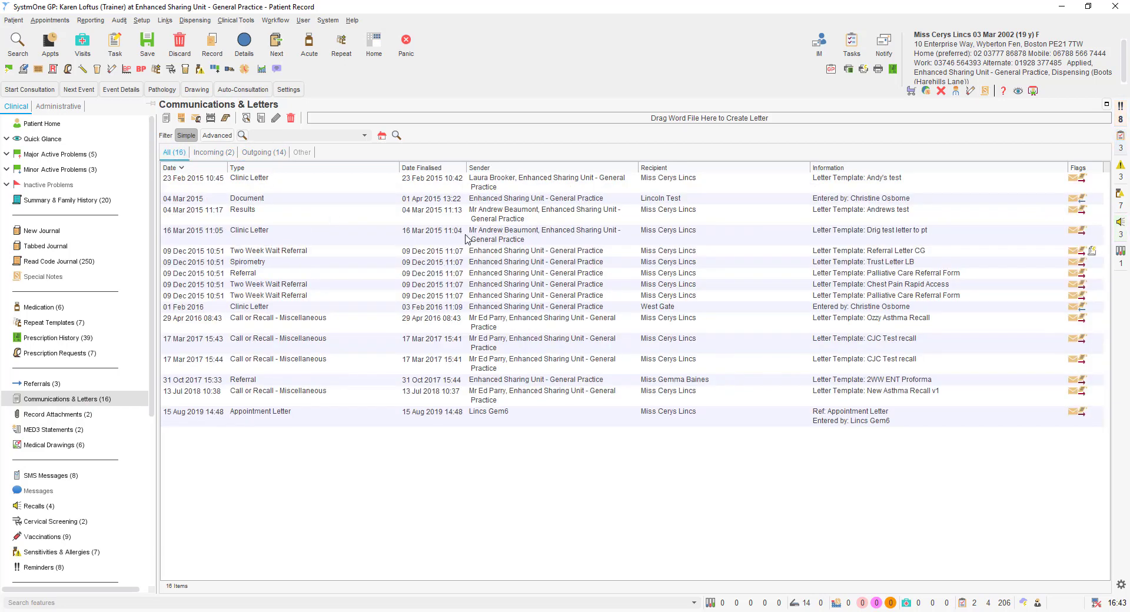
{"action": "right_click", "coordinate": [446, 238]}
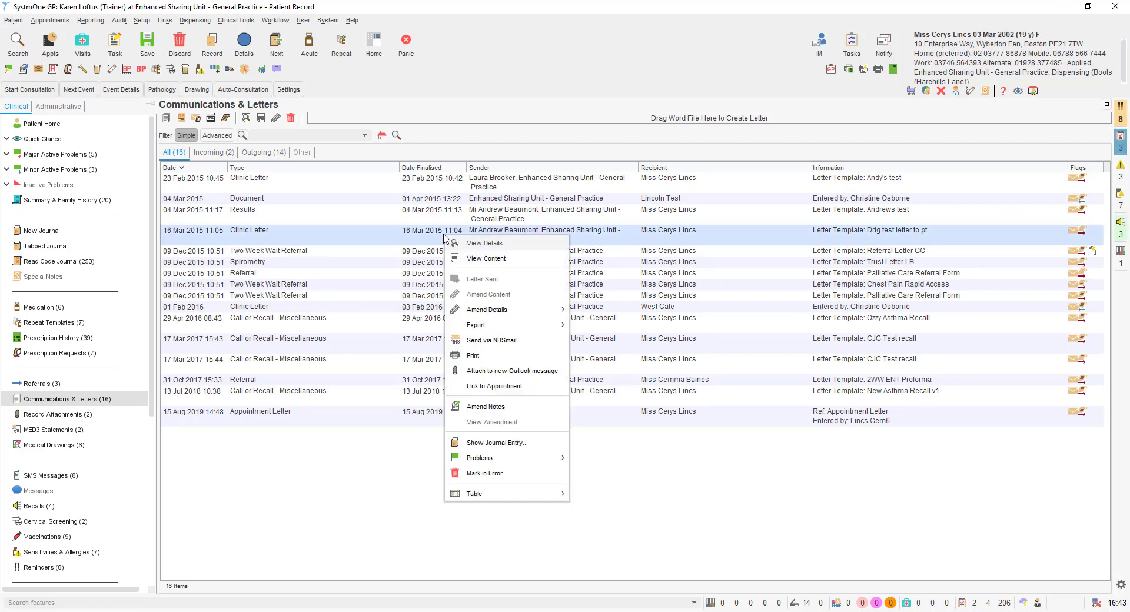
{"action": "left_click", "coordinate": [494, 260]}
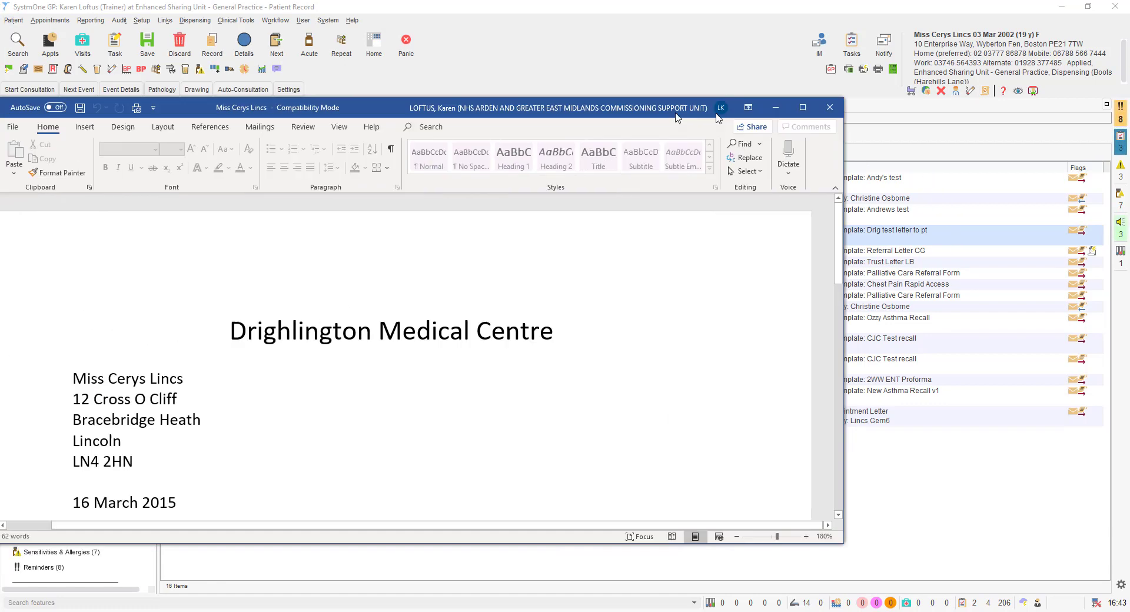
Maximise the clinic letter in Word, read to its end, close it, and open Record Attachments.
{"action": "left_click_drag", "start_coordinate": [668, 114], "coordinate": [852, 37]}
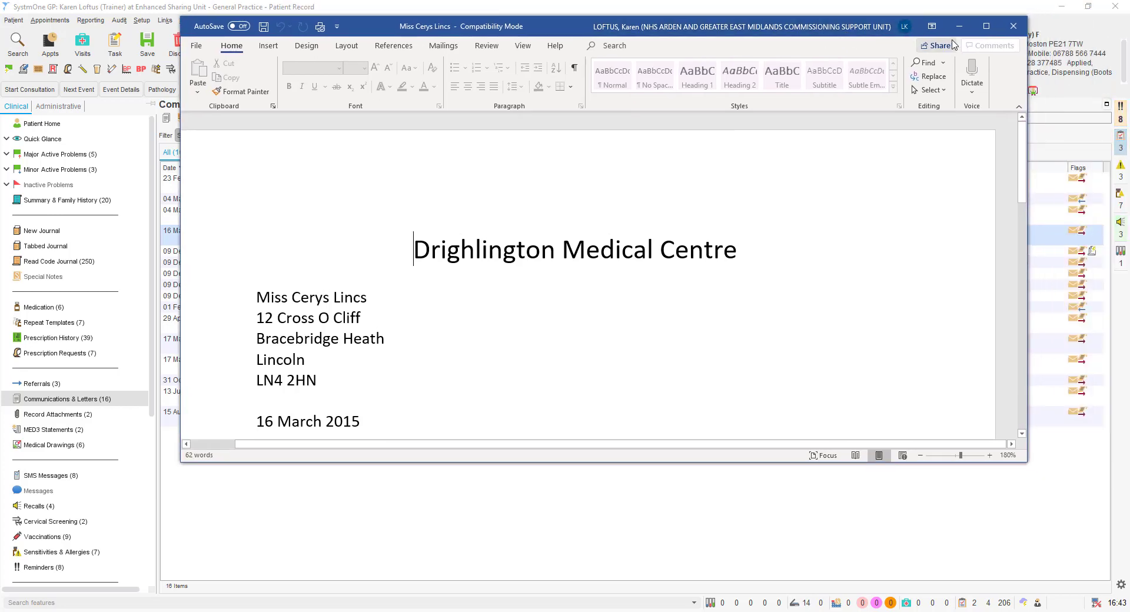
{"action": "left_click", "coordinate": [990, 26]}
{"action": "scroll", "coordinate": [805, 203], "scroll_direction": "down", "scroll_amount": 10}
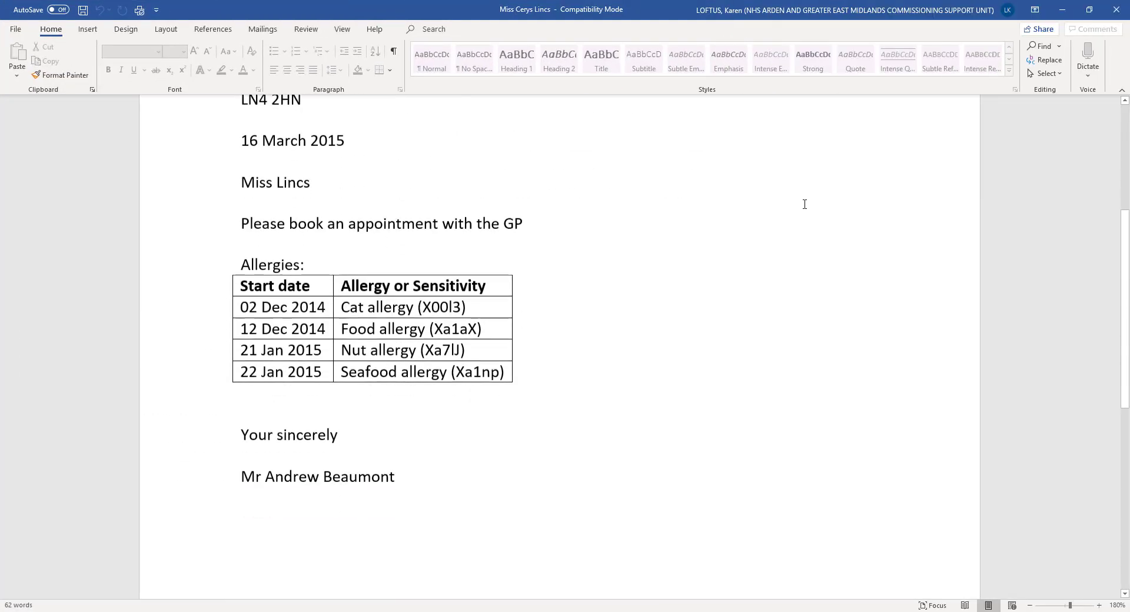
{"action": "left_click", "coordinate": [1117, 10]}
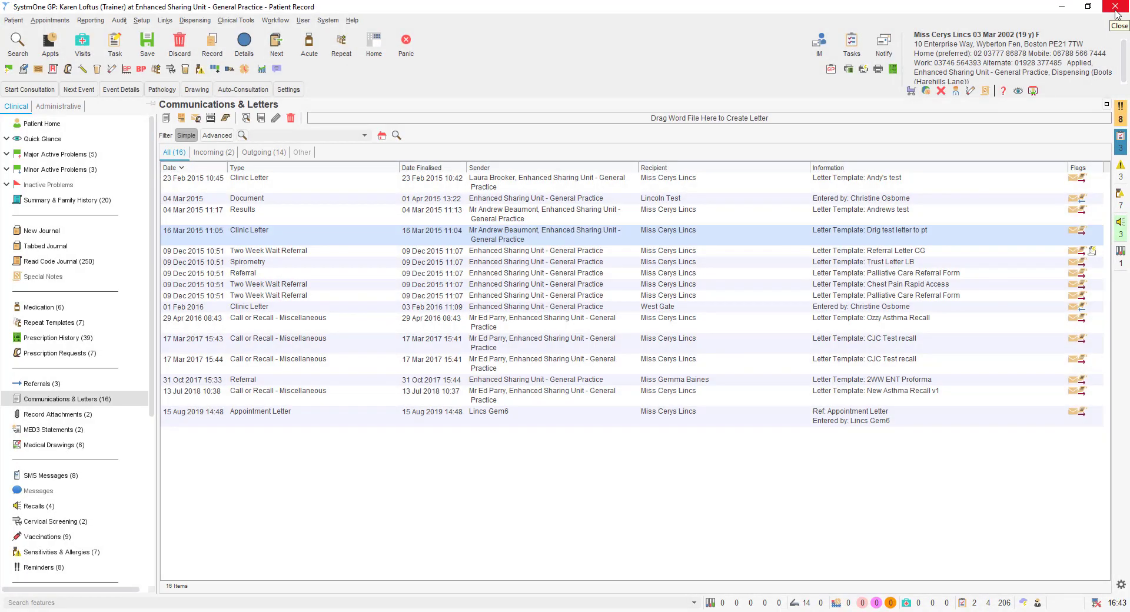
{"action": "left_click", "coordinate": [81, 415]}
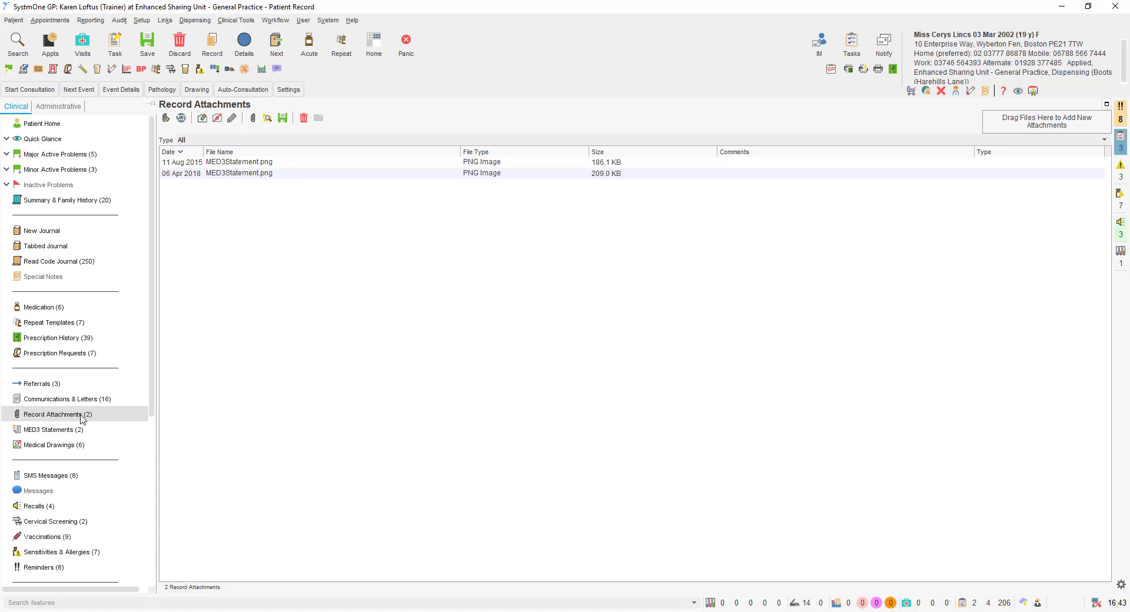
{"action": "right_click", "coordinate": [317, 175]}
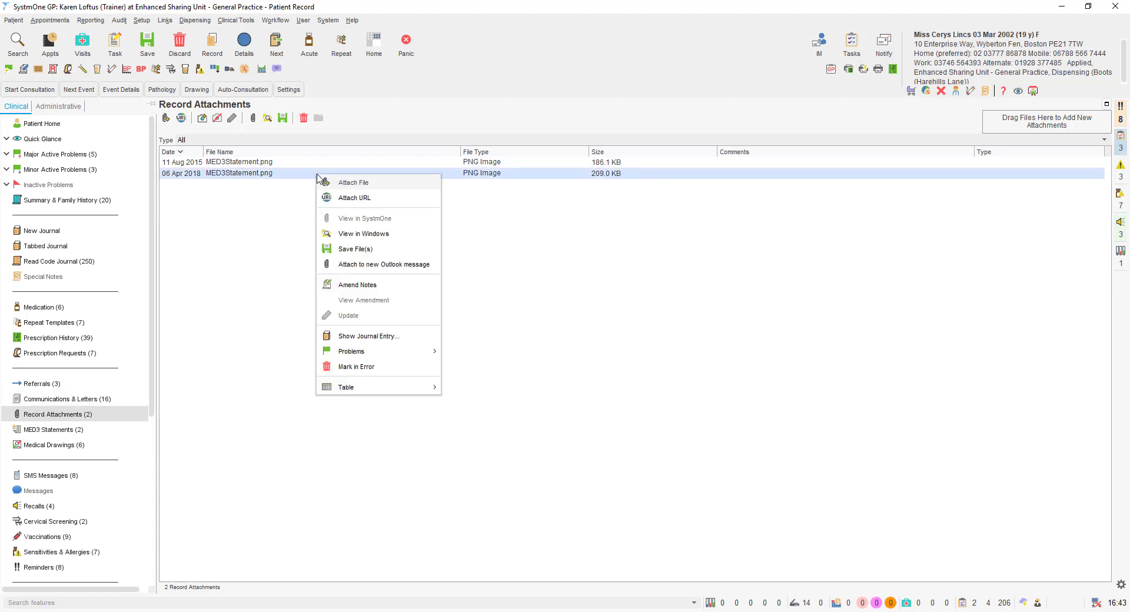
{"action": "left_click", "coordinate": [374, 236]}
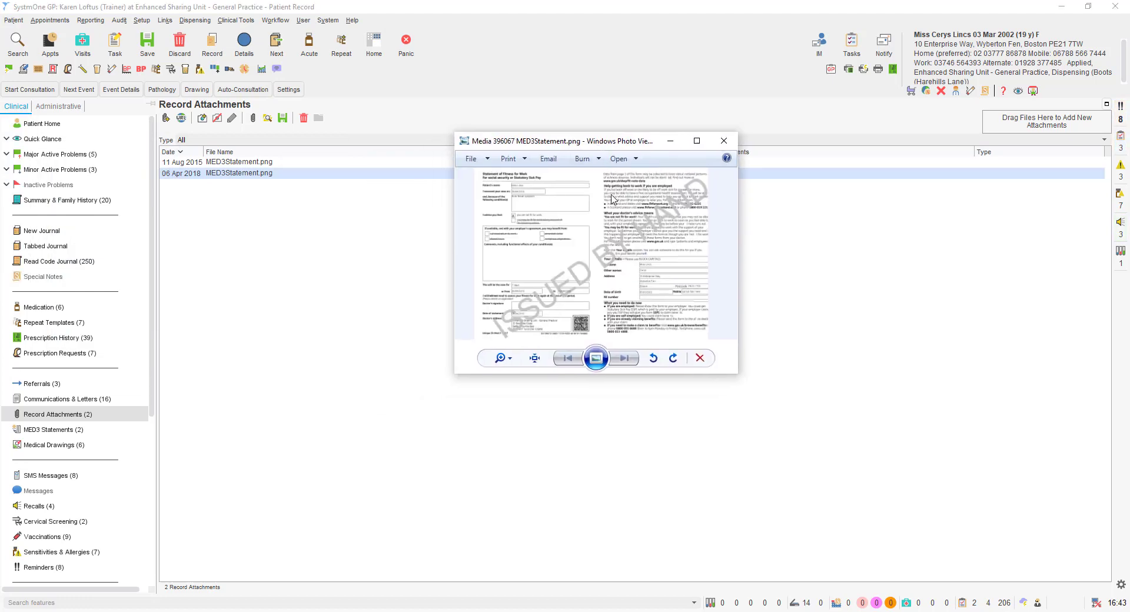
{"action": "left_click", "coordinate": [698, 142]}
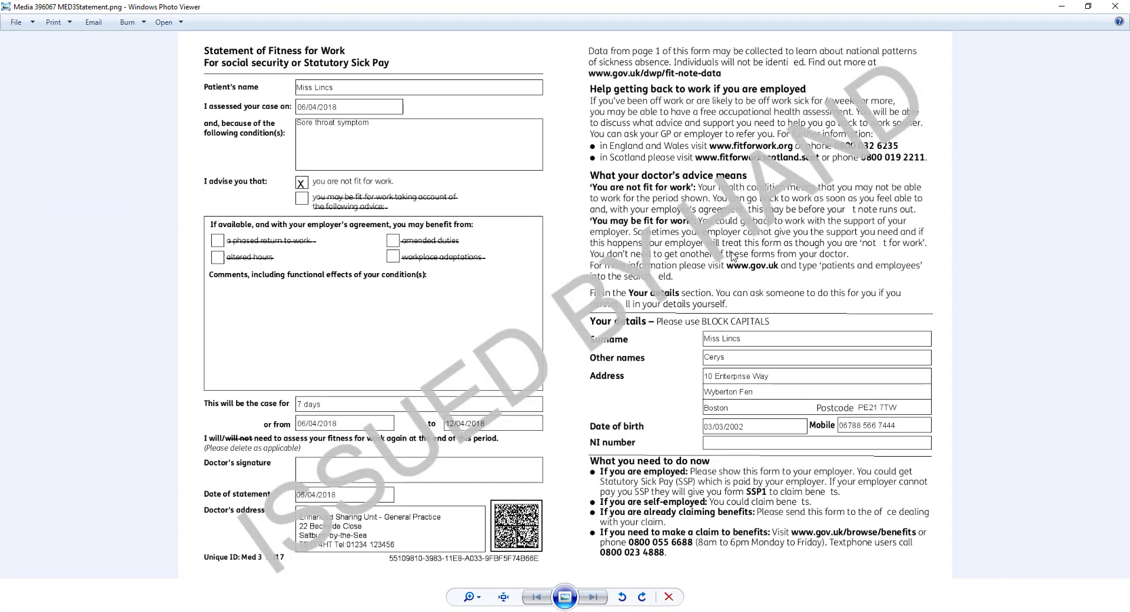
{"action": "left_click", "coordinate": [1124, 9]}
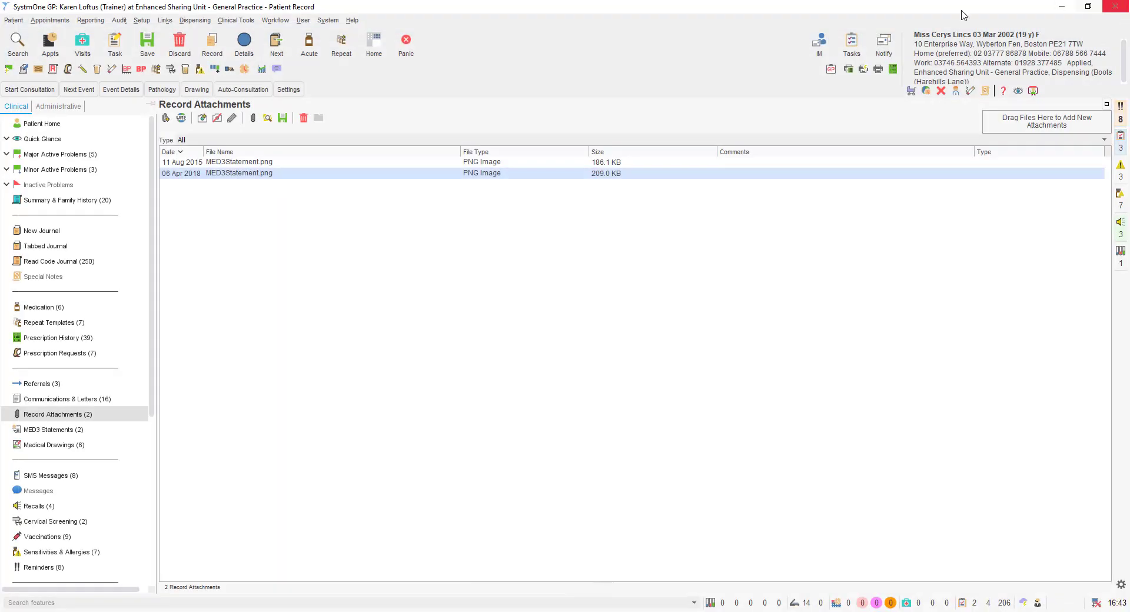
Check MED3 statements, SMS messages, recalls and cervical screening, ending on the 9 vaccinations.
{"action": "scroll", "coordinate": [99, 356], "scroll_direction": "down", "scroll_amount": 1}
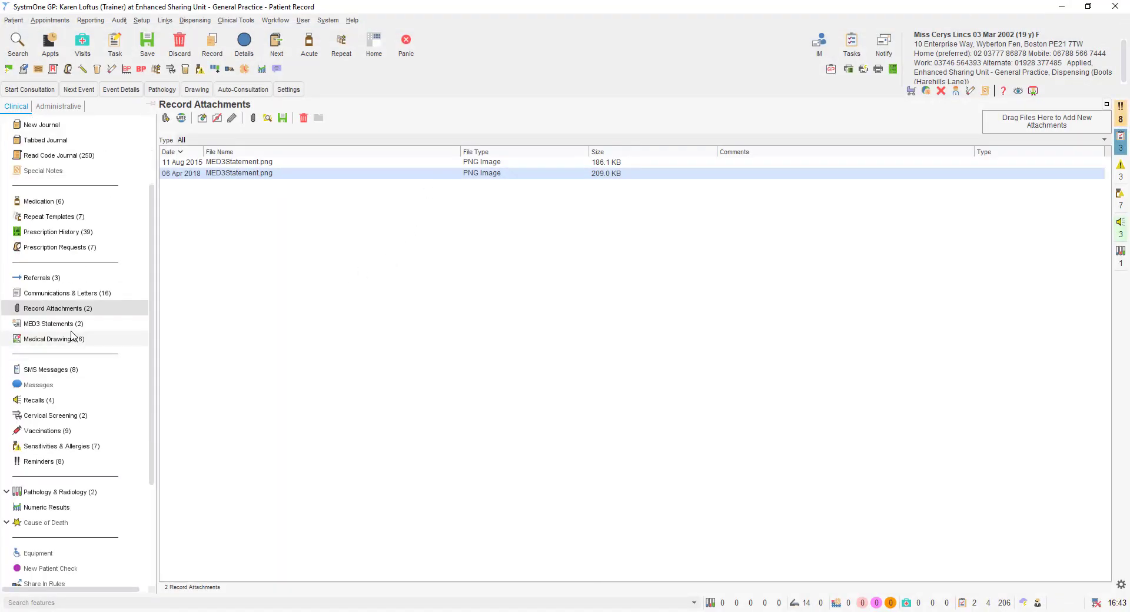
{"action": "left_click", "coordinate": [69, 326]}
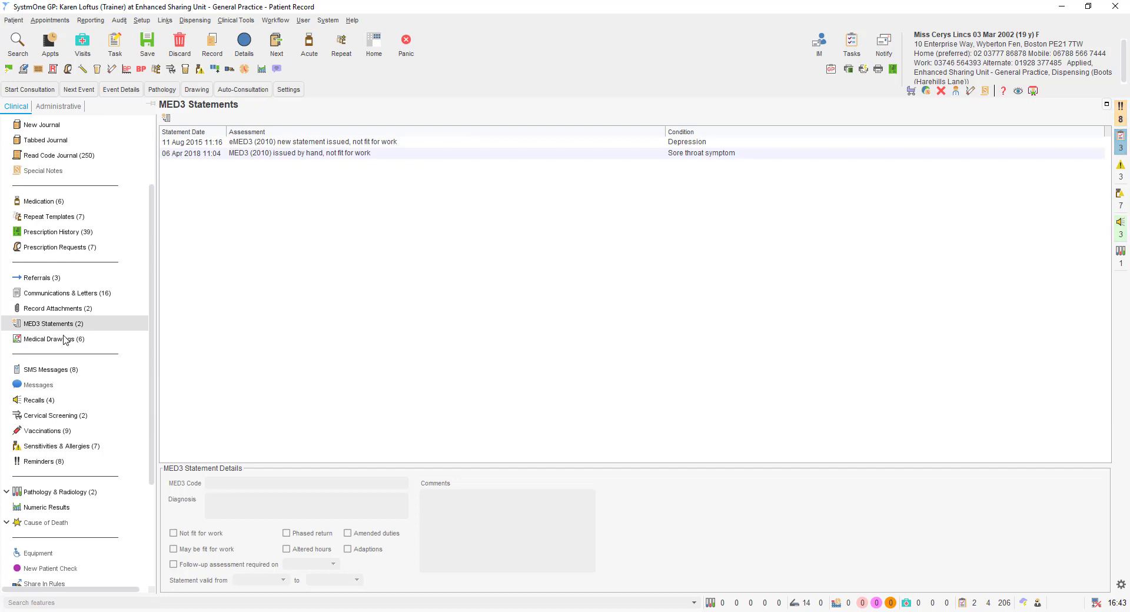
{"action": "left_click", "coordinate": [62, 375]}
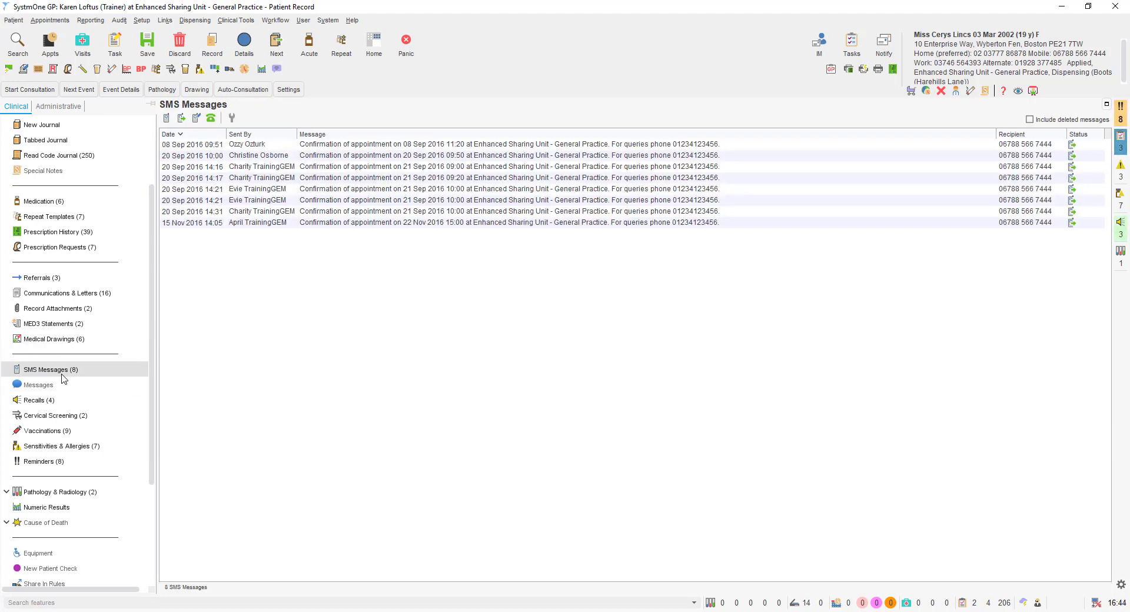
{"action": "scroll", "coordinate": [64, 379], "scroll_direction": "down", "scroll_amount": 1}
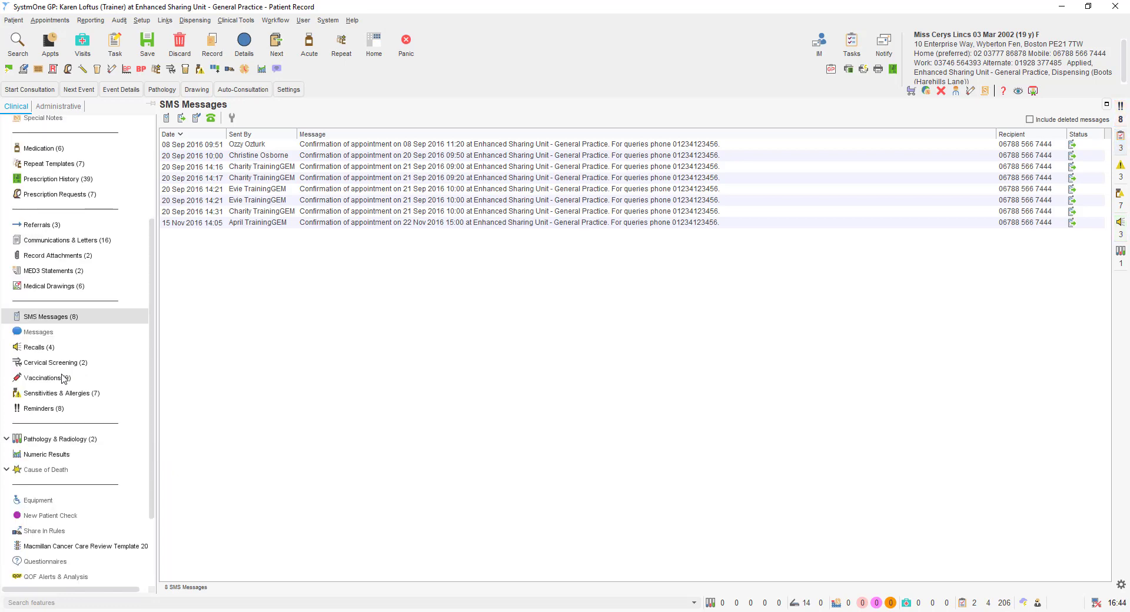
{"action": "scroll", "coordinate": [64, 379], "scroll_direction": "down", "scroll_amount": 2}
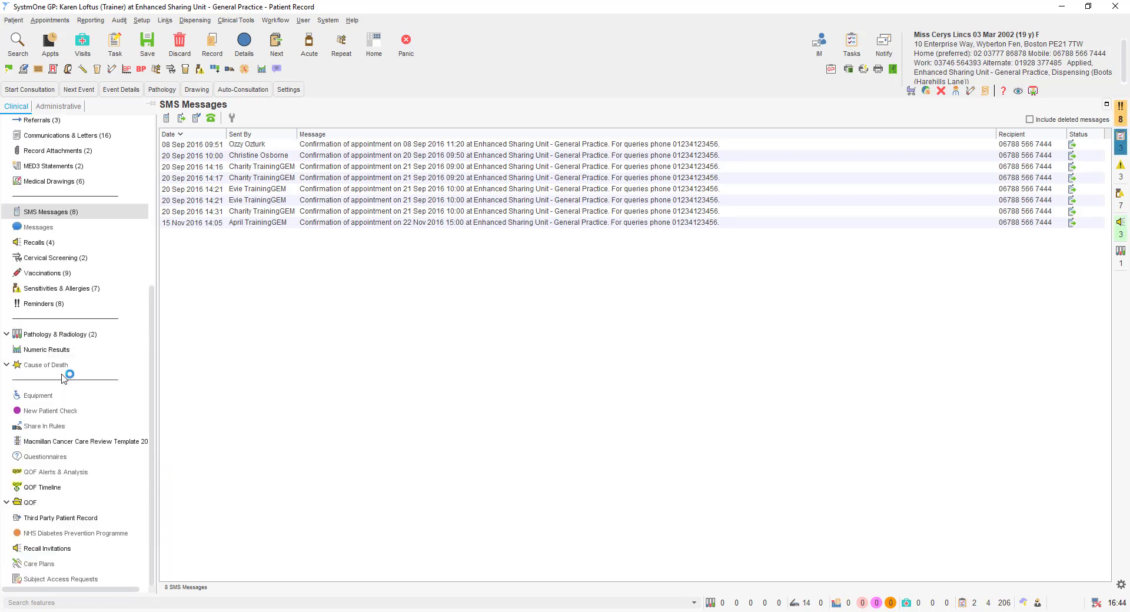
{"action": "left_click", "coordinate": [56, 244]}
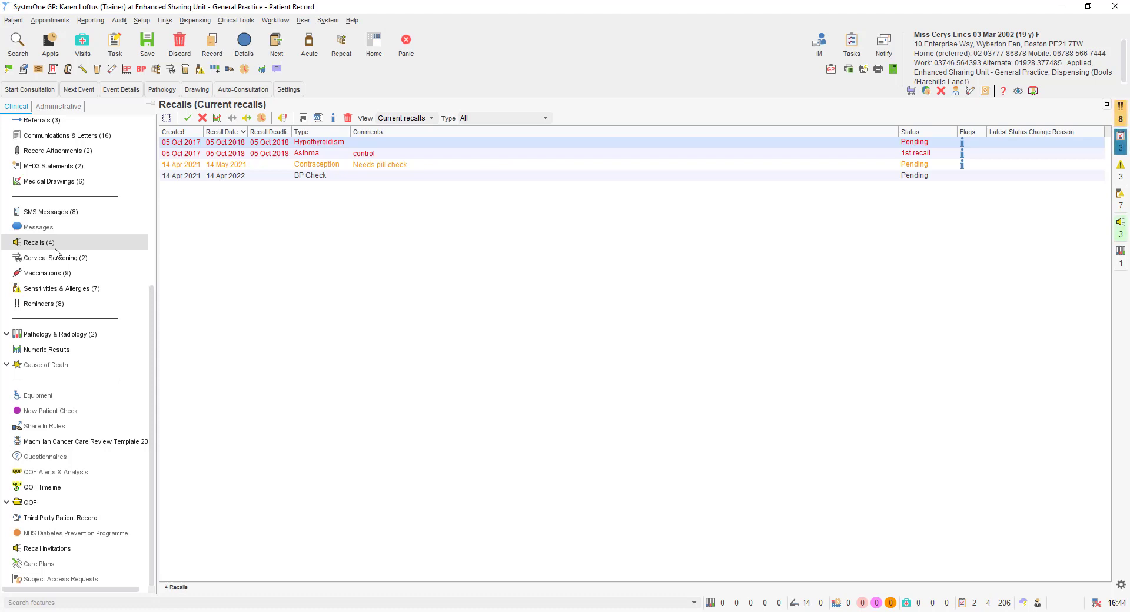
{"action": "left_click", "coordinate": [57, 257]}
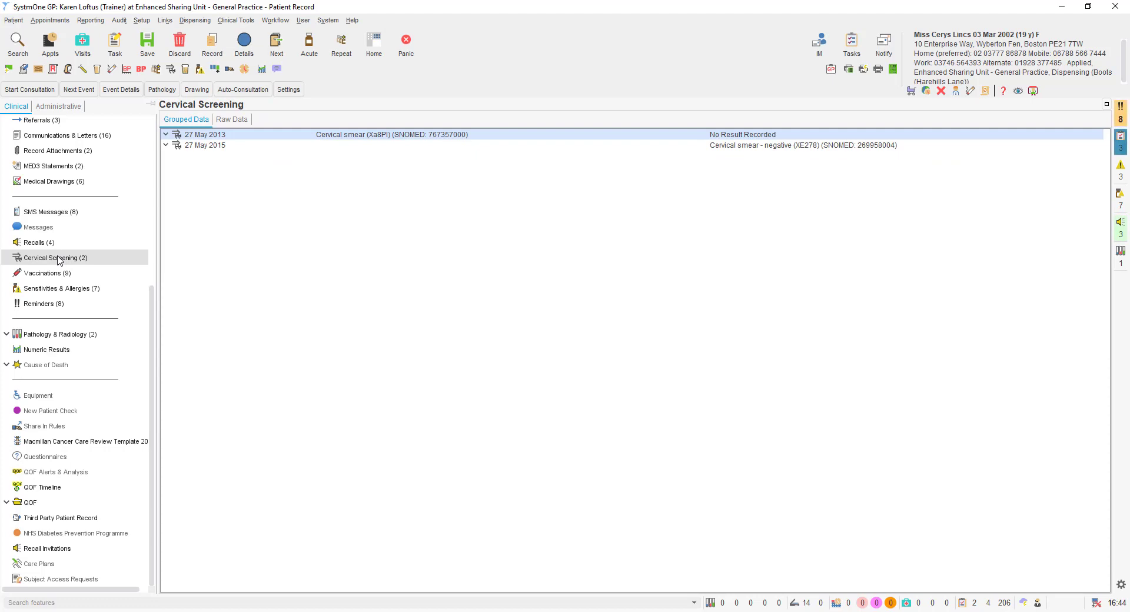
{"action": "left_click", "coordinate": [51, 274]}
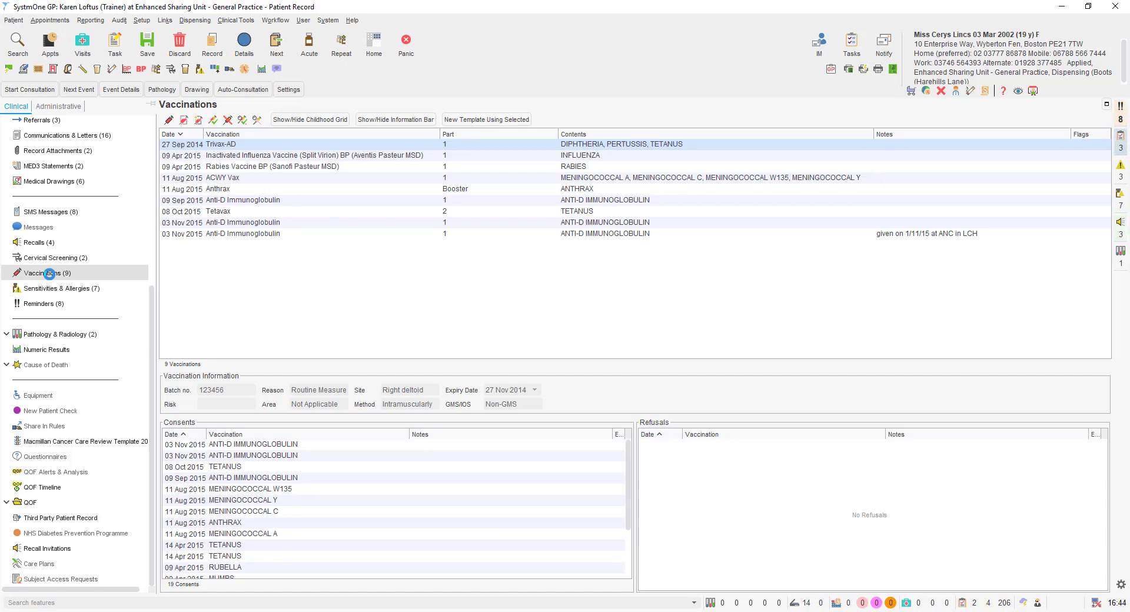
Check sensitivities and allergies and reminders, then view the 05 Oct 2017 U&E, FBC, ESR report.
{"action": "left_click", "coordinate": [52, 288]}
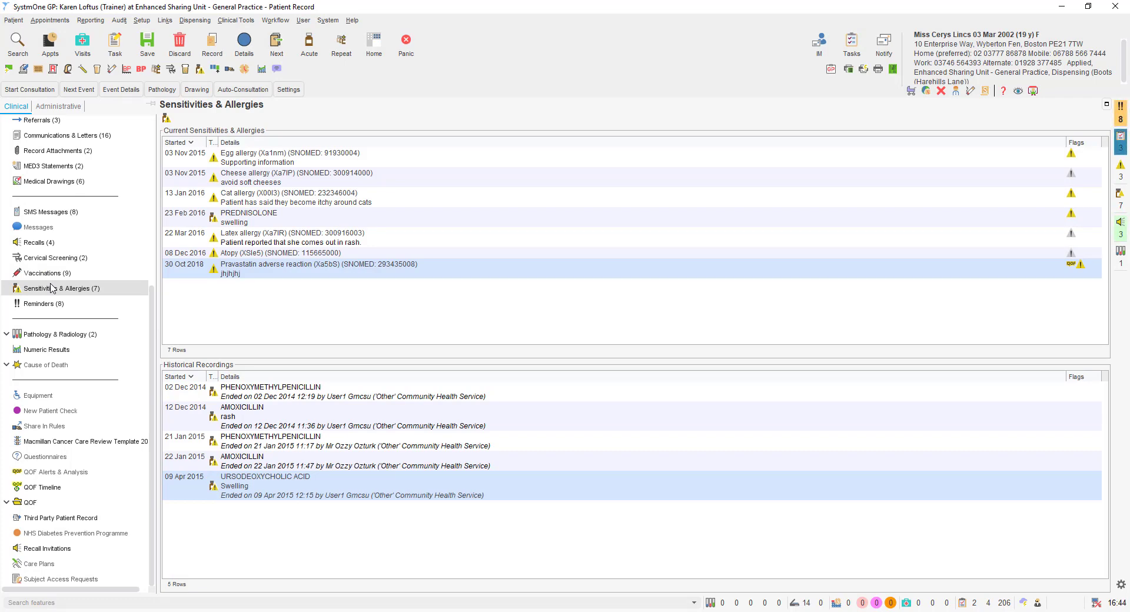
{"action": "left_click", "coordinate": [53, 304]}
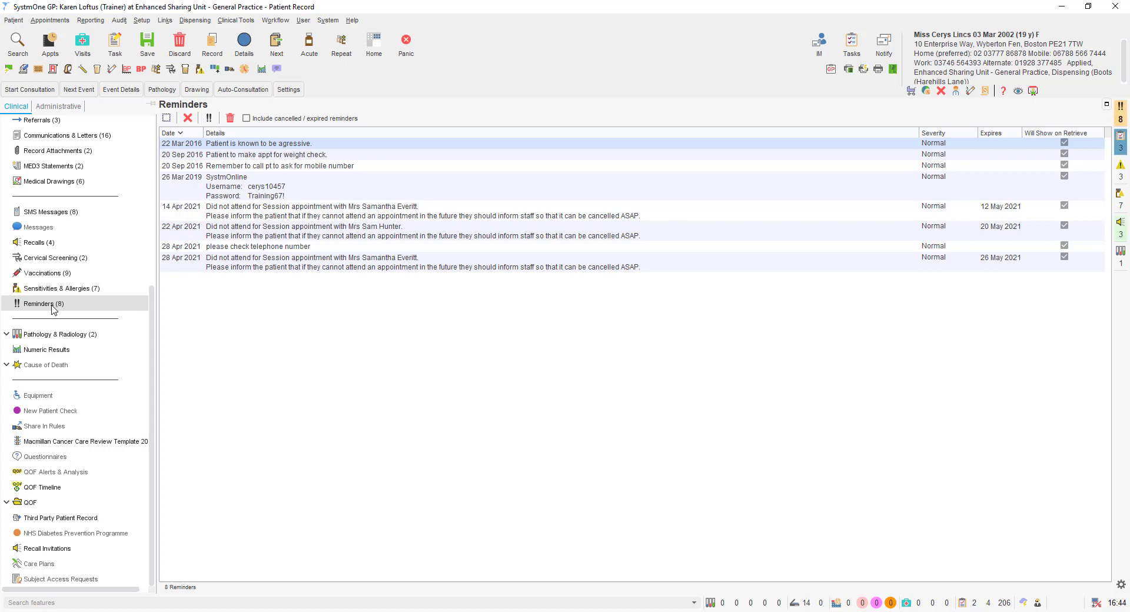
{"action": "left_click", "coordinate": [51, 334]}
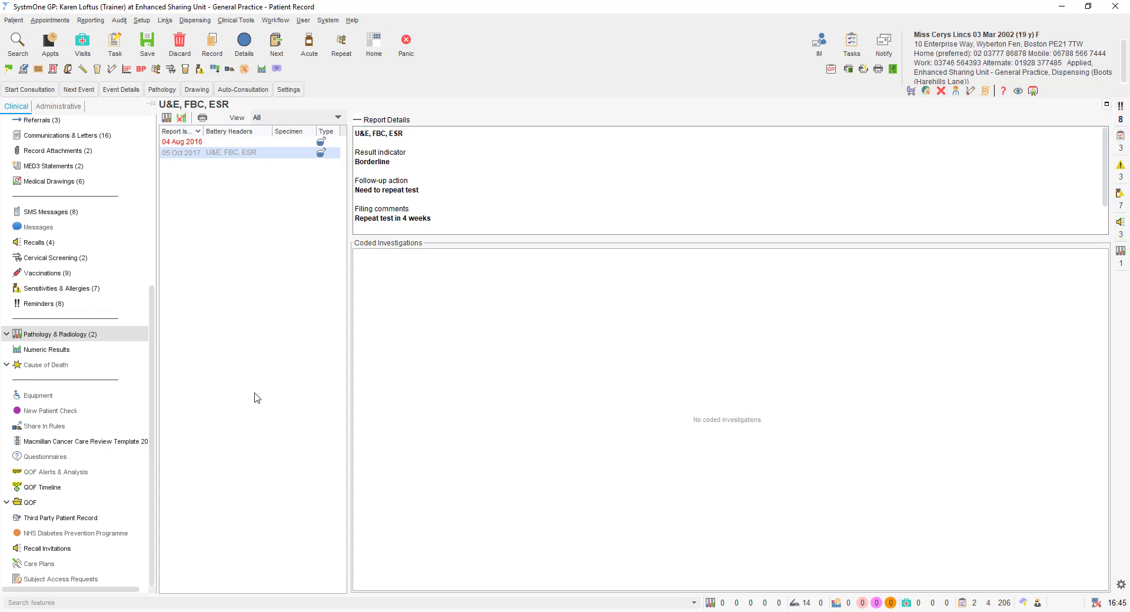
Read the abnormal 04 Aug 2016 report, then switch to the Administrative Patient Details page.
{"action": "left_click", "coordinate": [249, 141]}
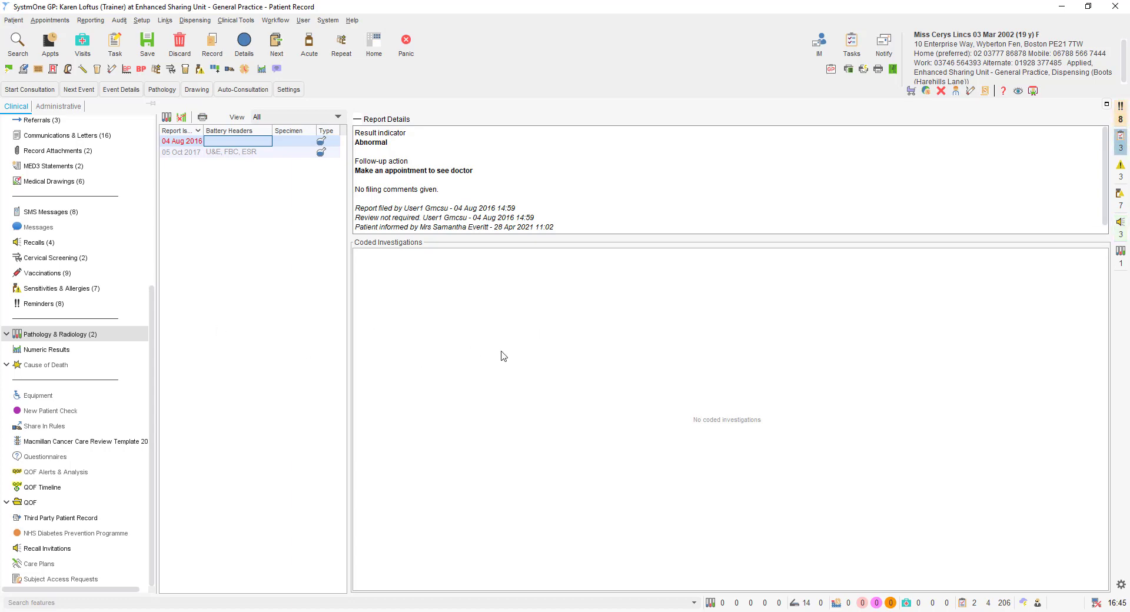
{"action": "scroll", "coordinate": [99, 275], "scroll_direction": "up", "scroll_amount": 5}
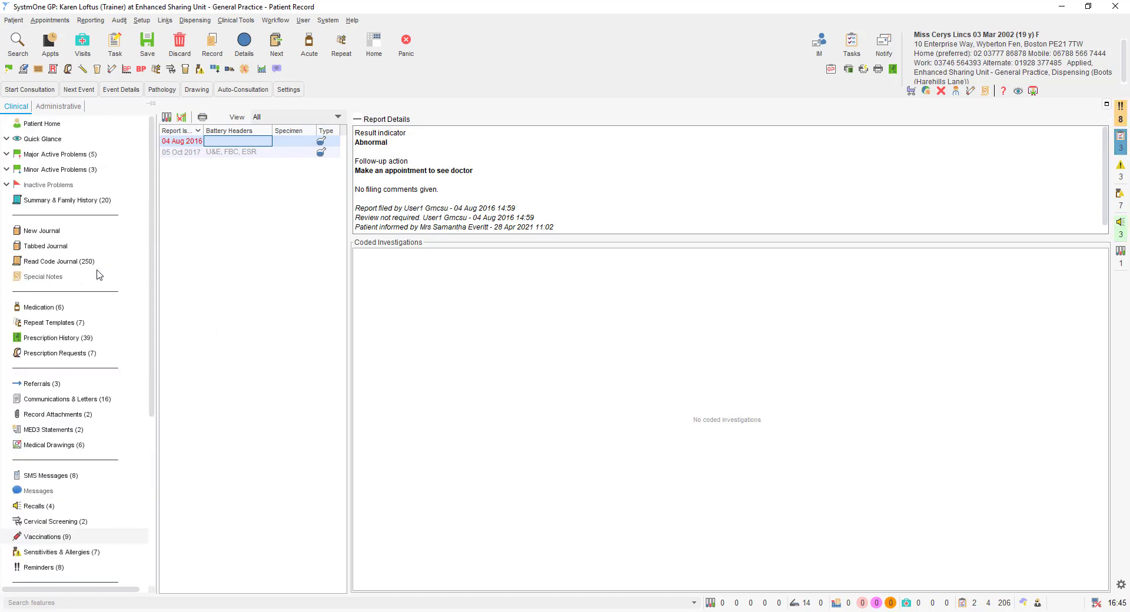
{"action": "left_click", "coordinate": [52, 108]}
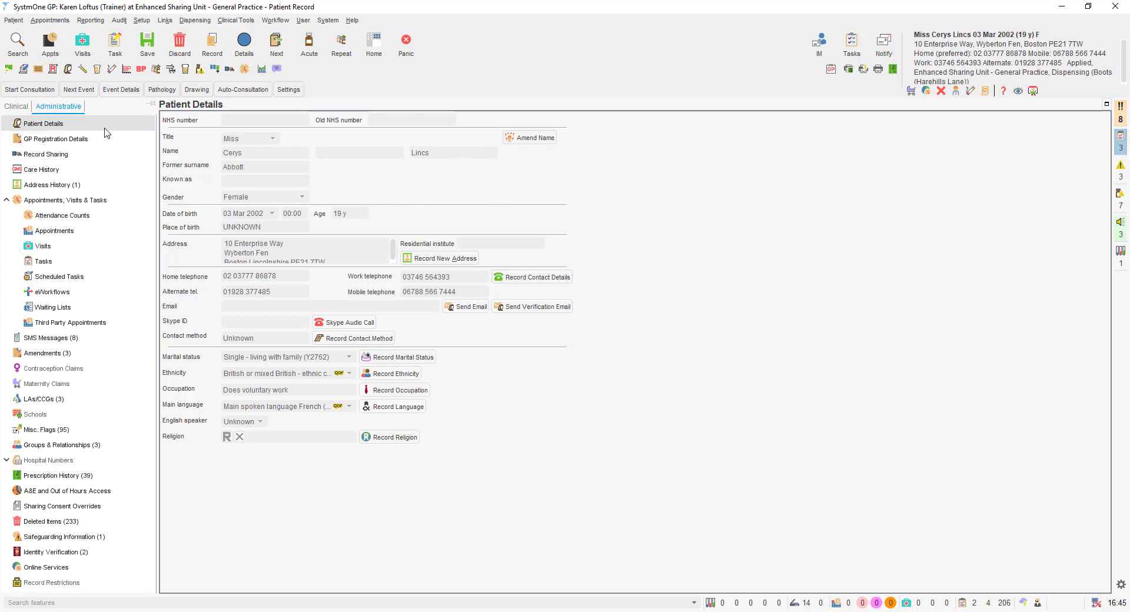
Check GP registration, record sharing, care and address history, then view 127 appointments with 37 DNAs.
{"action": "left_click", "coordinate": [83, 141]}
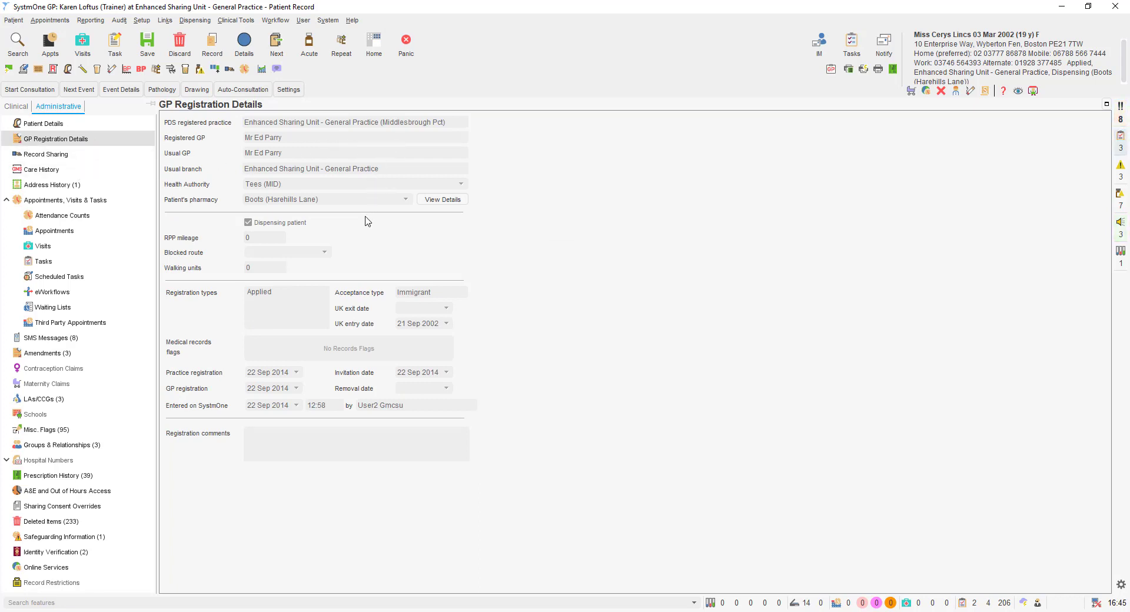
{"action": "left_click", "coordinate": [51, 155]}
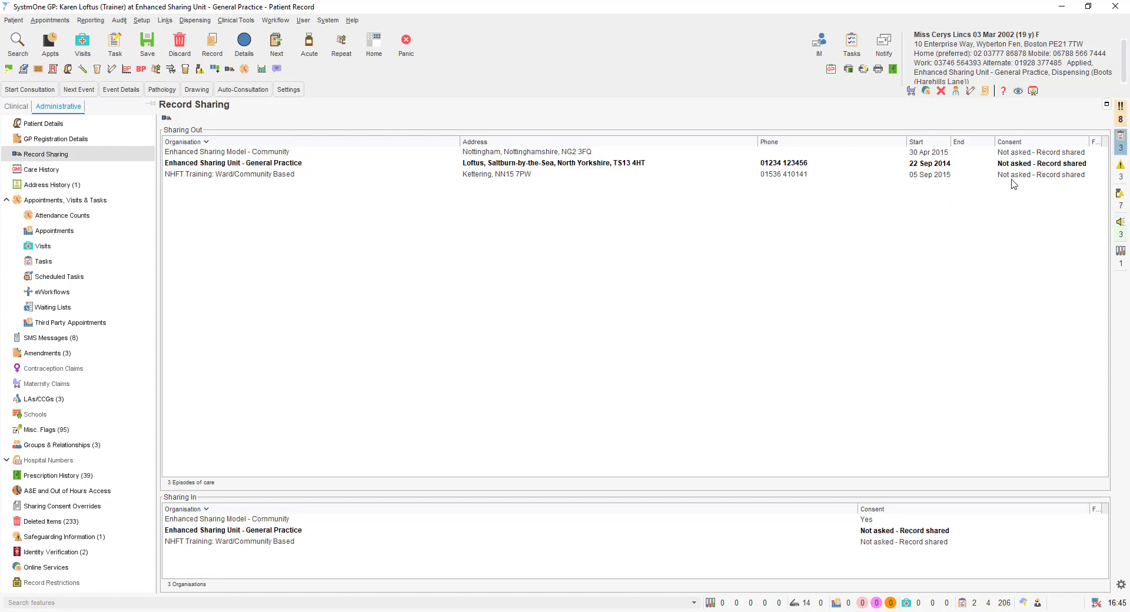
{"action": "left_click", "coordinate": [40, 172]}
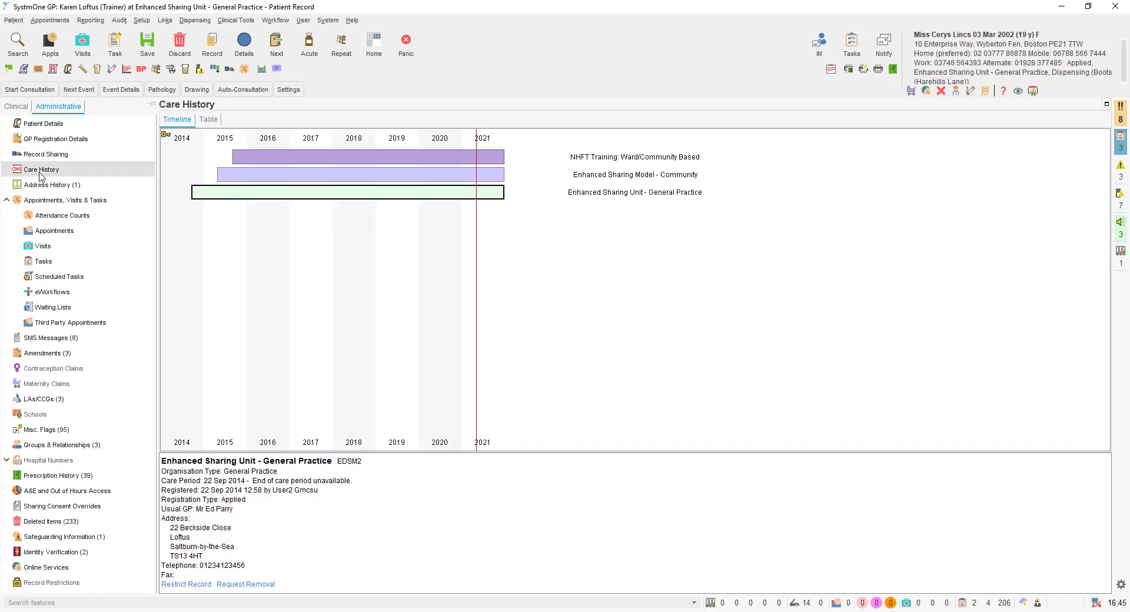
{"action": "left_click", "coordinate": [32, 186]}
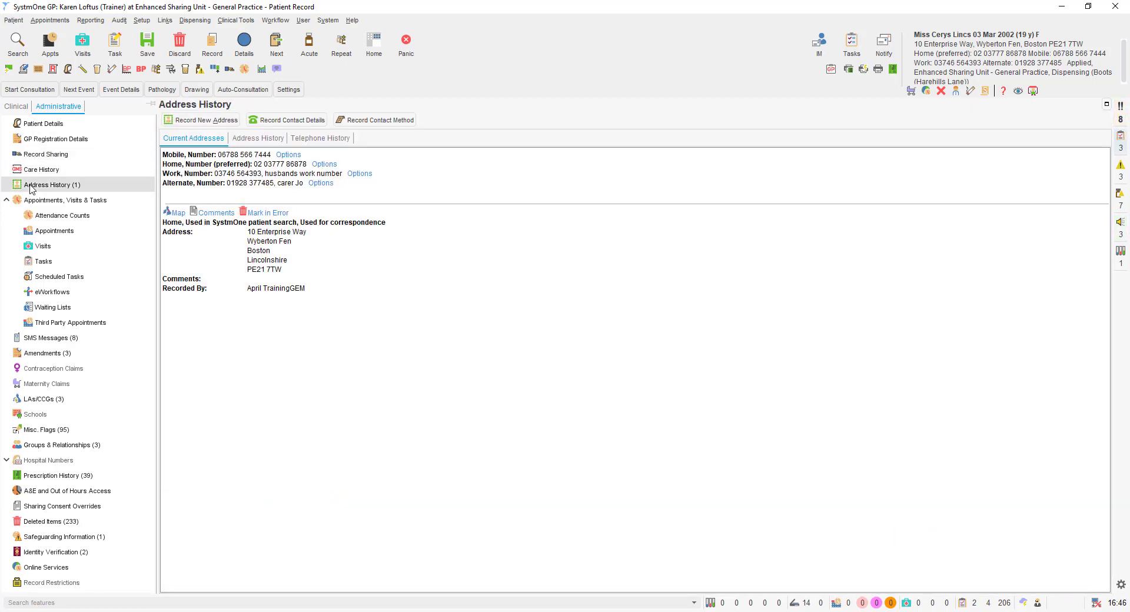
{"action": "left_click", "coordinate": [37, 203]}
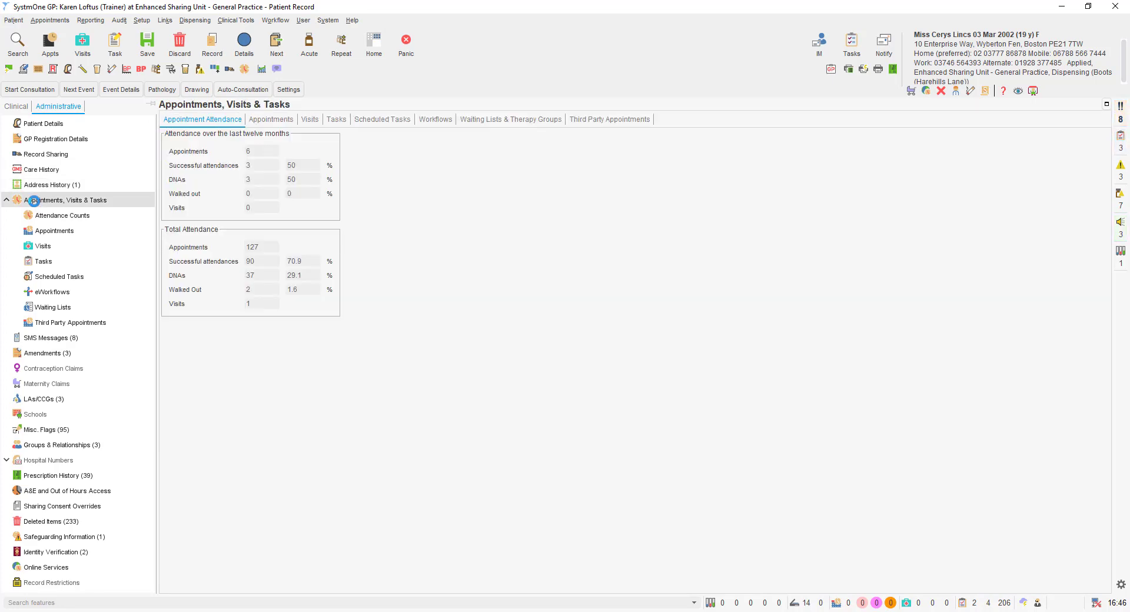
Review appointments with older ones shown then hidden, check visits, then view the 44-task history.
{"action": "left_click", "coordinate": [44, 233]}
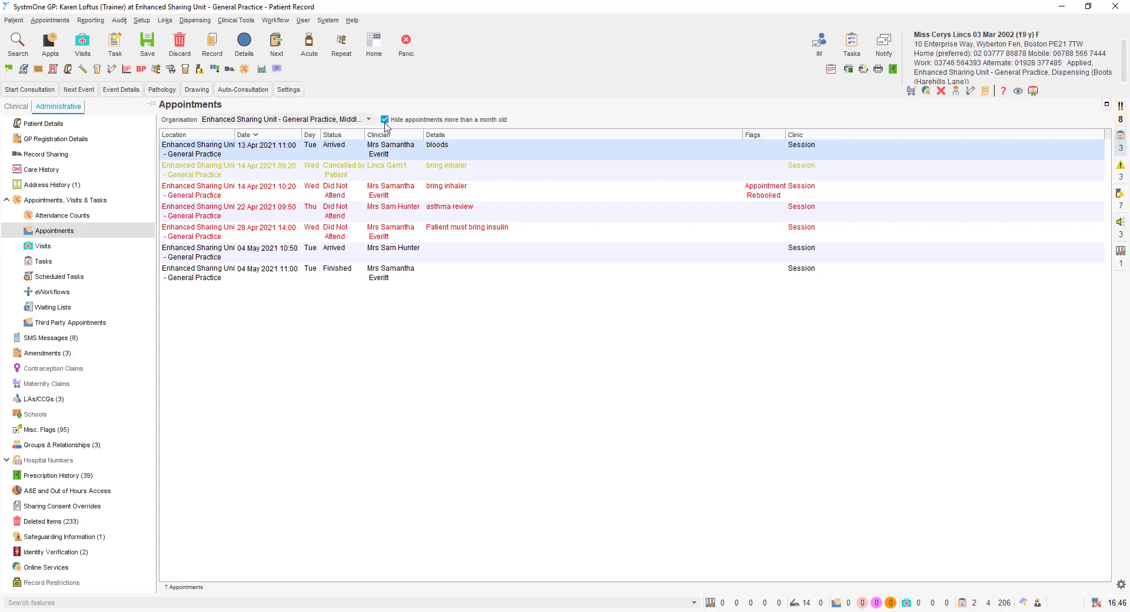
{"action": "left_click", "coordinate": [385, 120]}
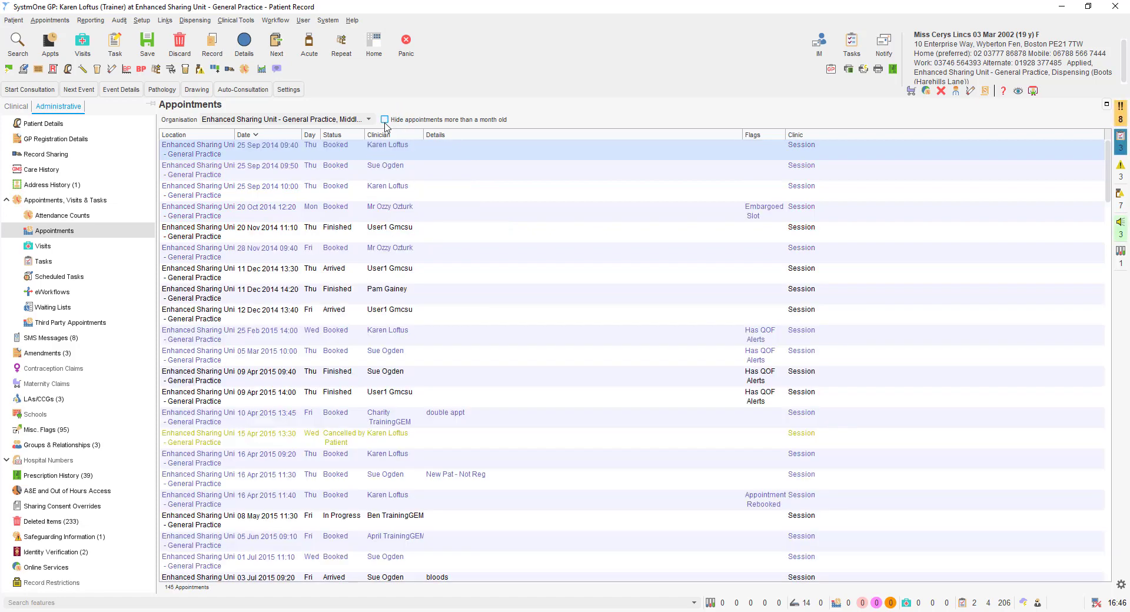
{"action": "left_click", "coordinate": [385, 121]}
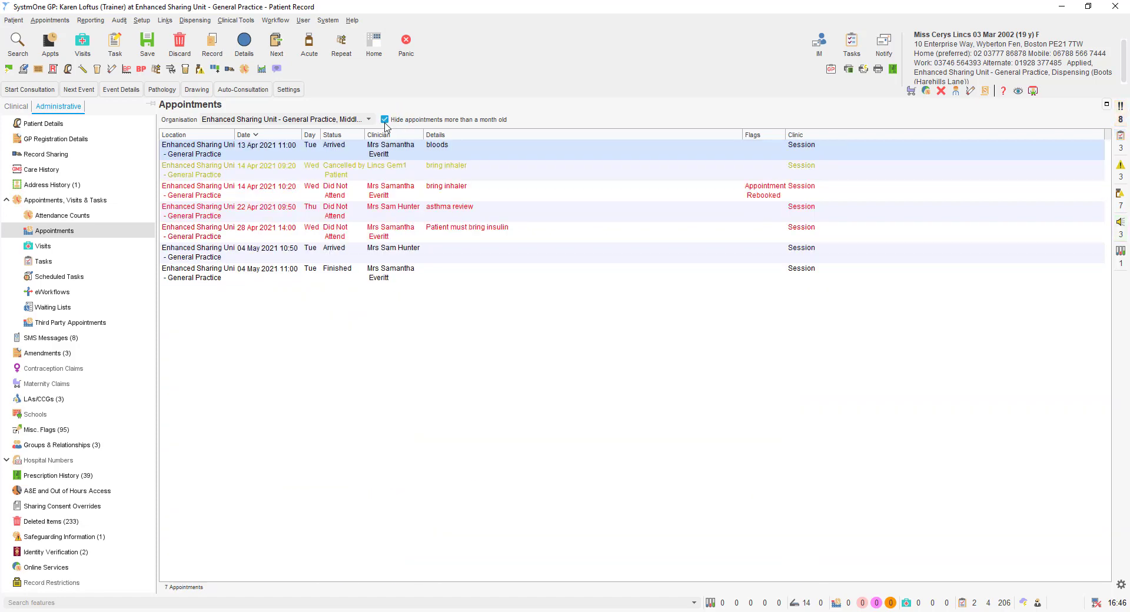
{"action": "left_click", "coordinate": [370, 120]}
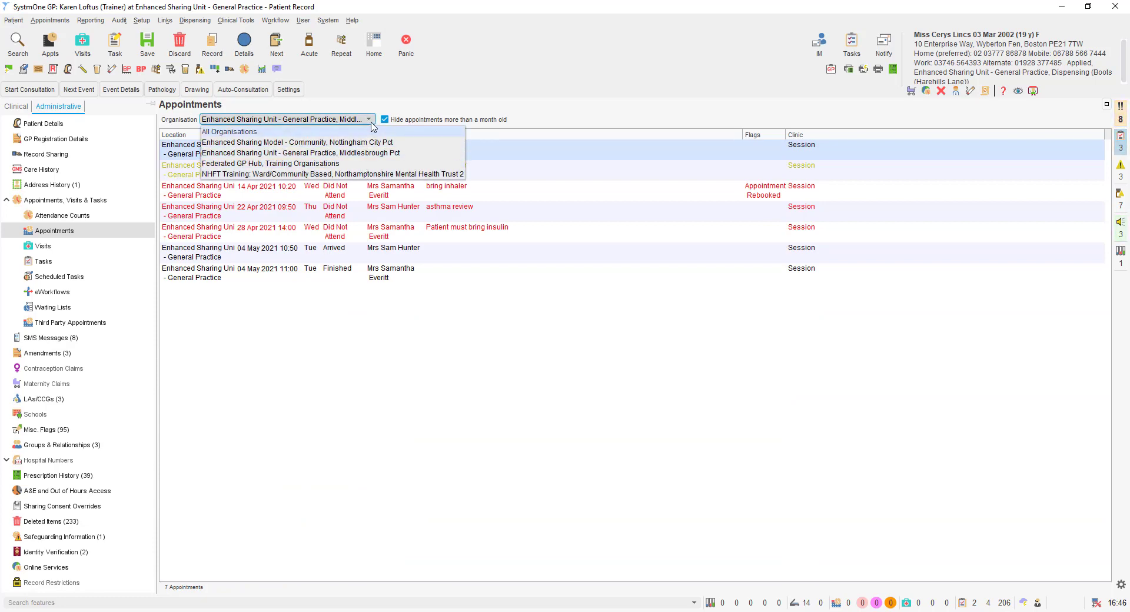
{"action": "left_click", "coordinate": [365, 119]}
{"action": "left_click", "coordinate": [69, 246]}
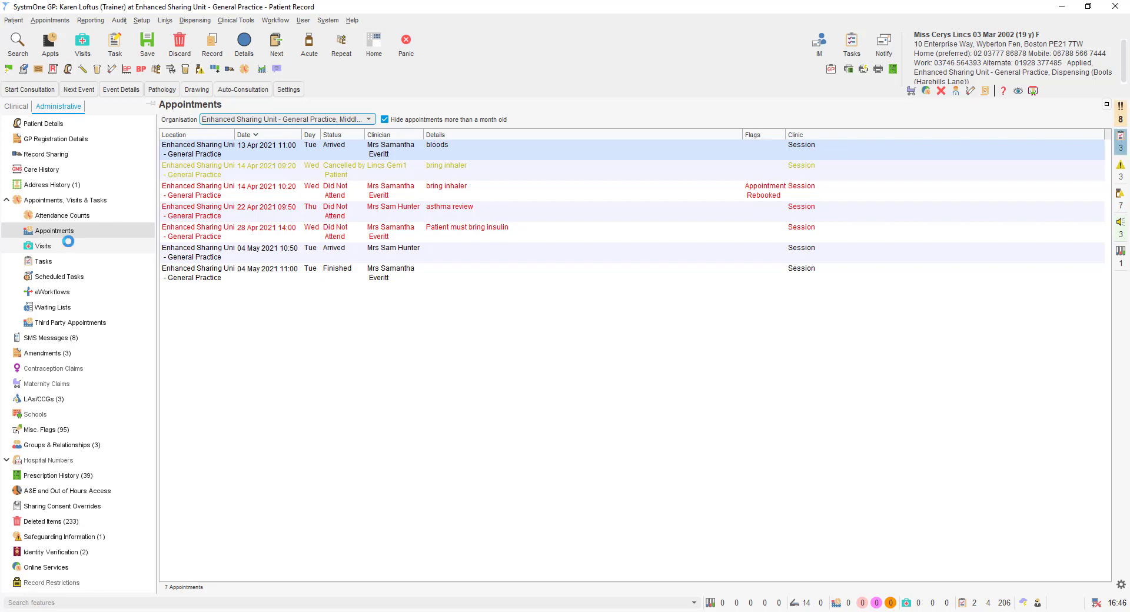
{"action": "left_click", "coordinate": [52, 261]}
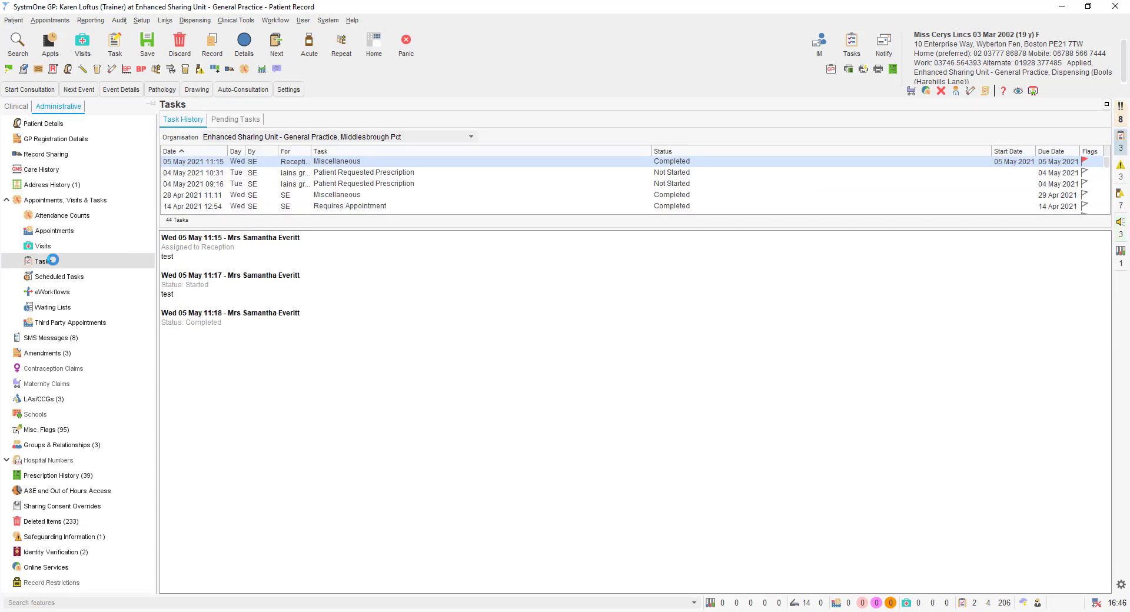
Check the 8 appointment confirmation SMS messages, then go to Online Services.
{"action": "left_click", "coordinate": [50, 338]}
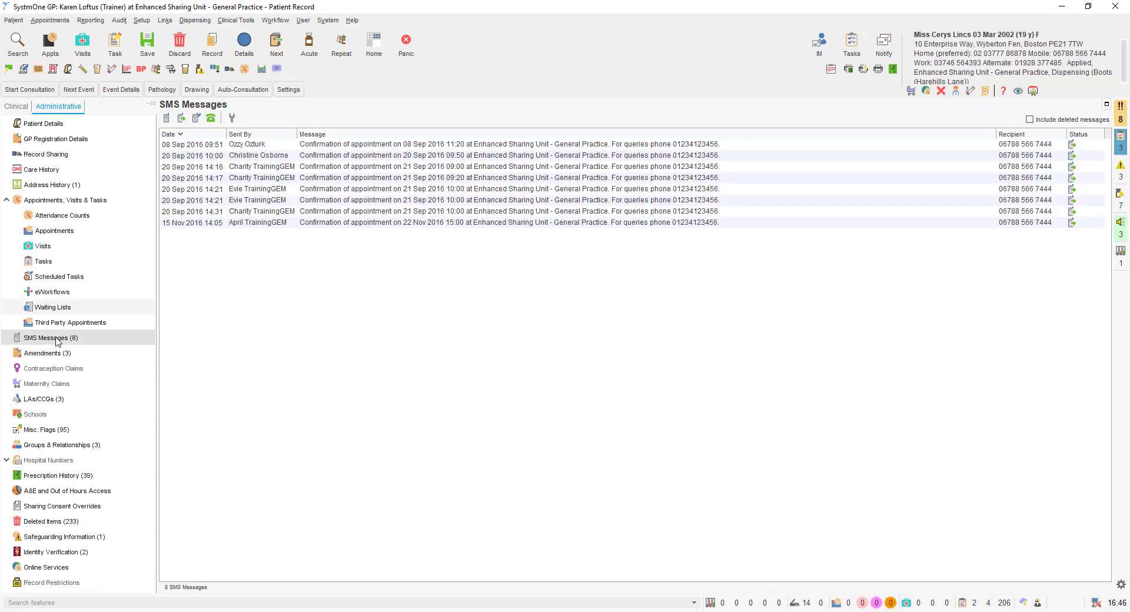
{"action": "left_click", "coordinate": [52, 567]}
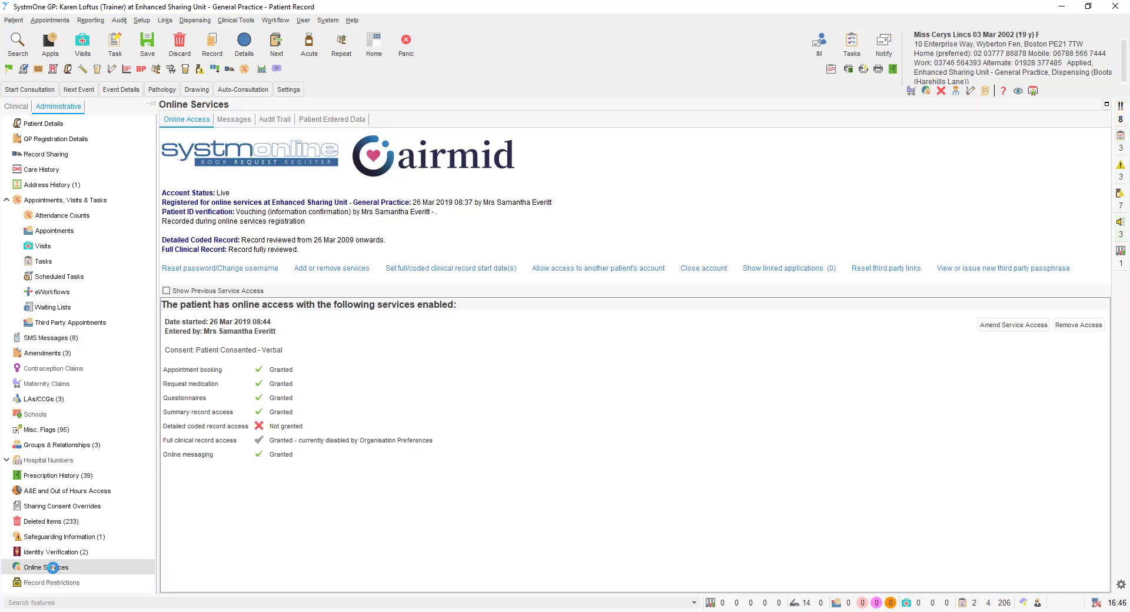